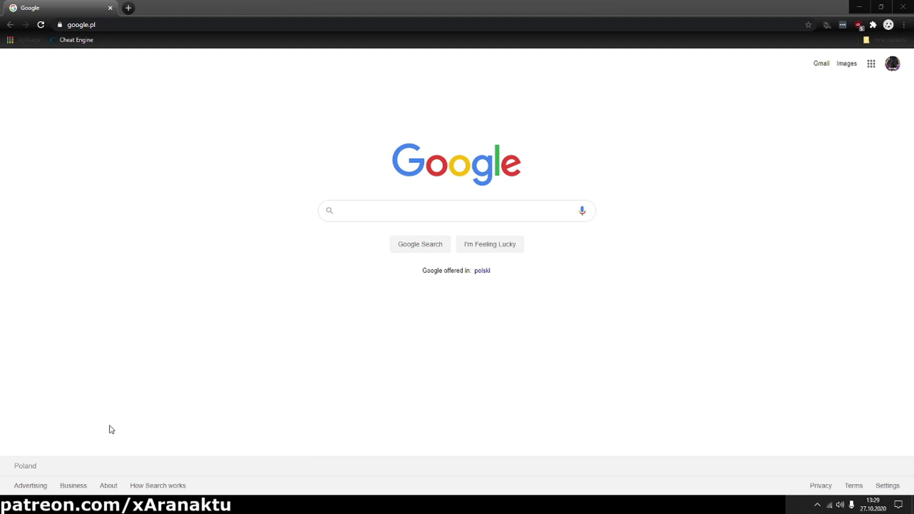
# Download the Cheat Engine 7.1 installer from cheatengine.org and save it as CheatEngine71.exe in the Excluded folder on the desktop.
pyautogui.click(167, 350)
pyautogui.click(75, 40)
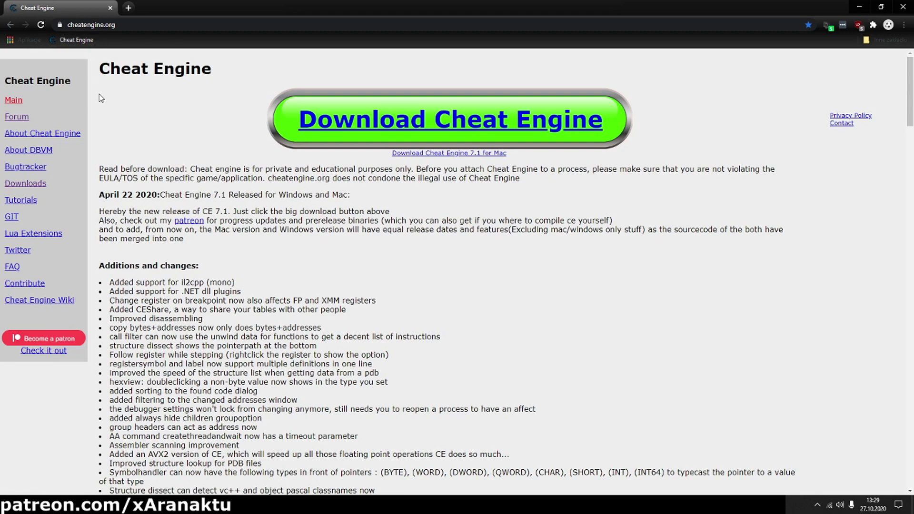
pyautogui.click(415, 126)
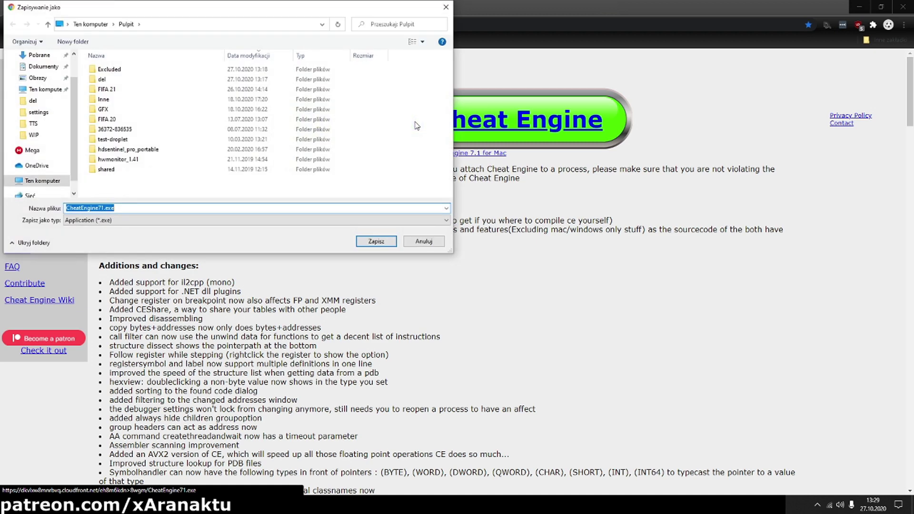
pyautogui.click(167, 71)
pyautogui.doubleClick(167, 71)
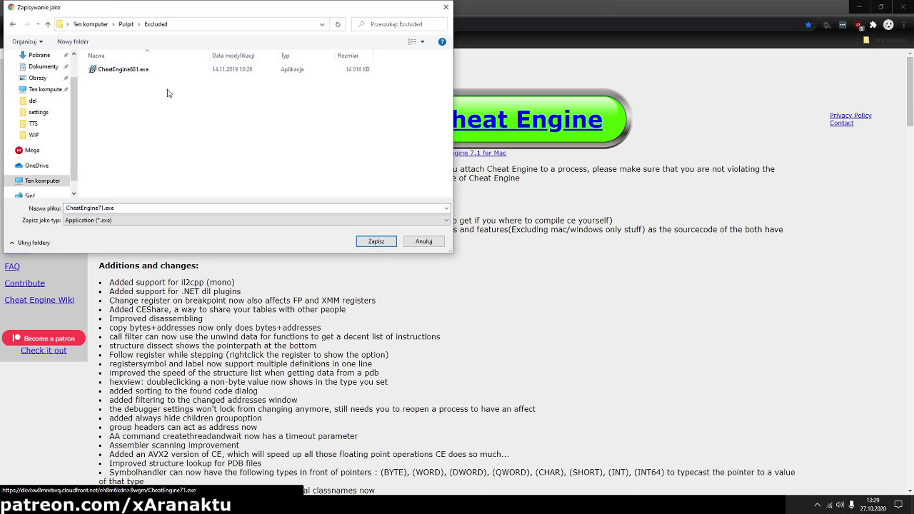
pyautogui.click(375, 241)
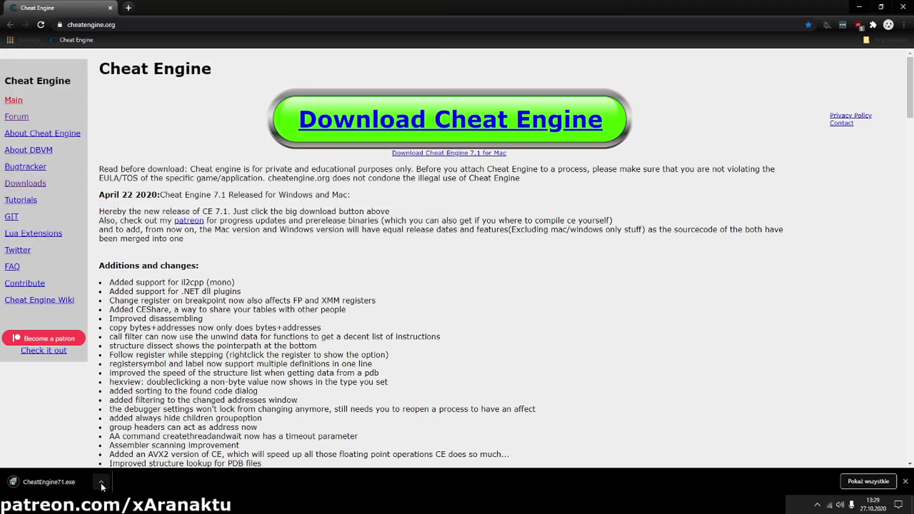
# Show the downloaded CheatEngine71.exe in its folder and maximize that folder window.
pyautogui.rightClick(80, 478)
pyautogui.click(119, 453)
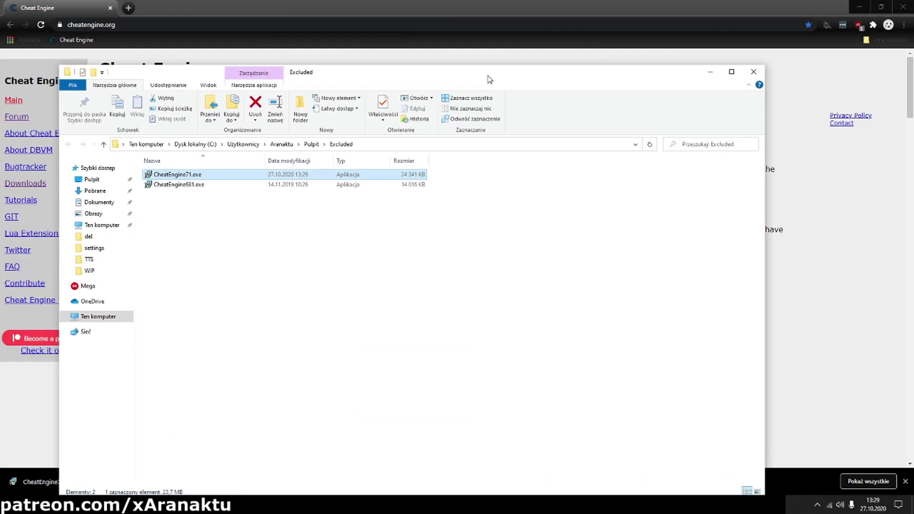
pyautogui.doubleClick(490, 76)
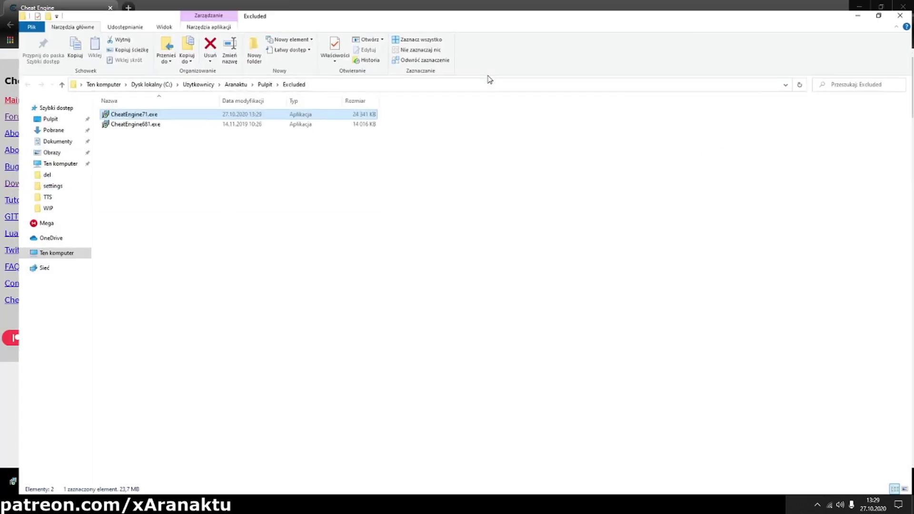
pyautogui.click(255, 212)
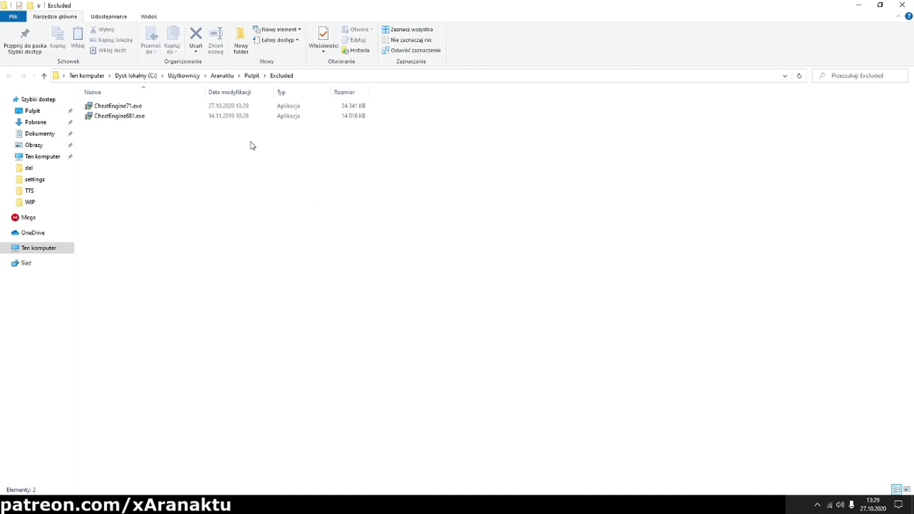
pyautogui.doubleClick(162, 108)
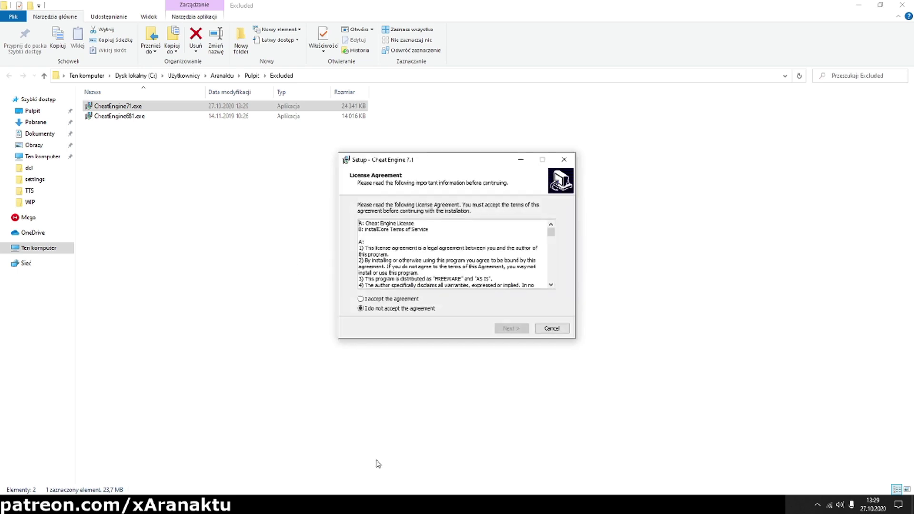
pyautogui.click(394, 298)
pyautogui.scroll(-4, 428, 282)
pyautogui.moveTo(551, 233); pyautogui.dragTo(559, 275)
pyautogui.click(526, 330)
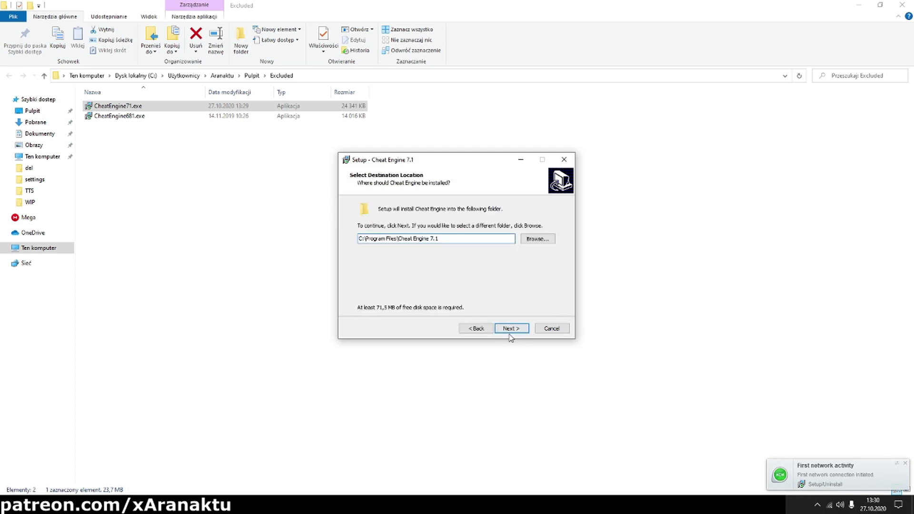
pyautogui.click(512, 333)
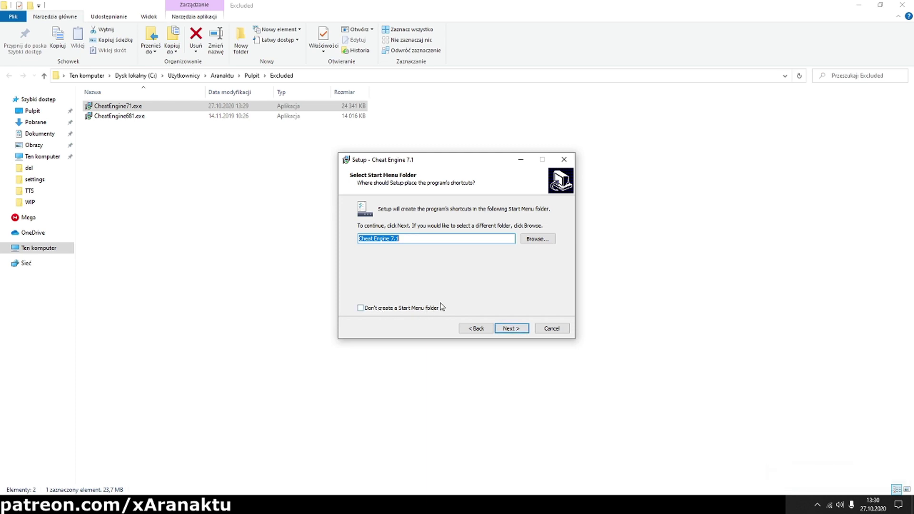
pyautogui.click(511, 328)
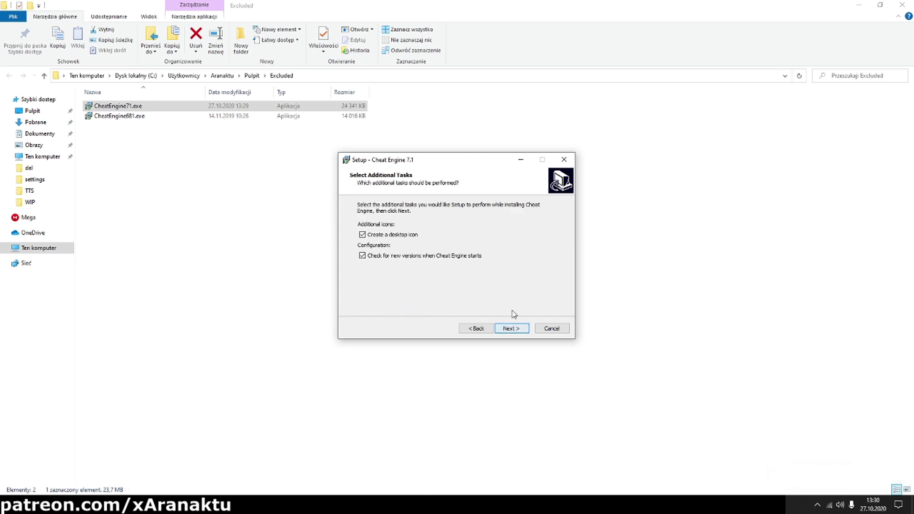
pyautogui.click(457, 257)
pyautogui.click(418, 235)
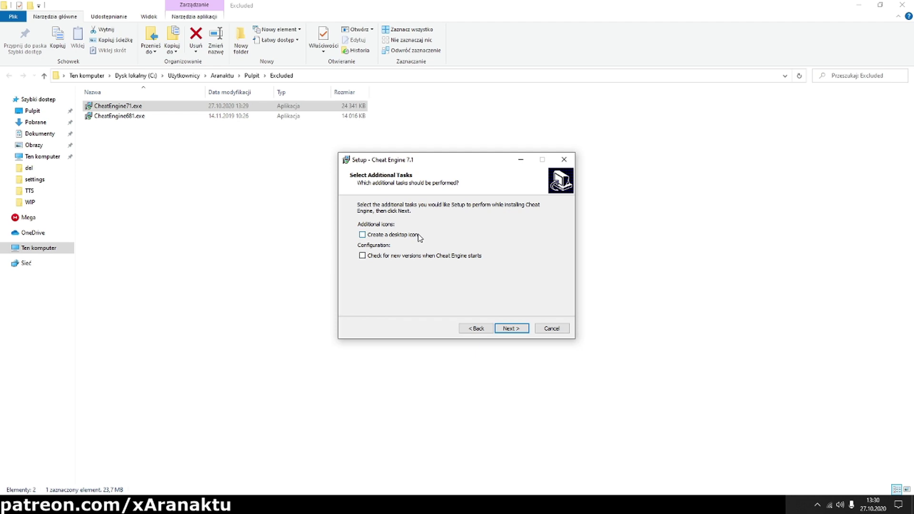
pyautogui.click(513, 329)
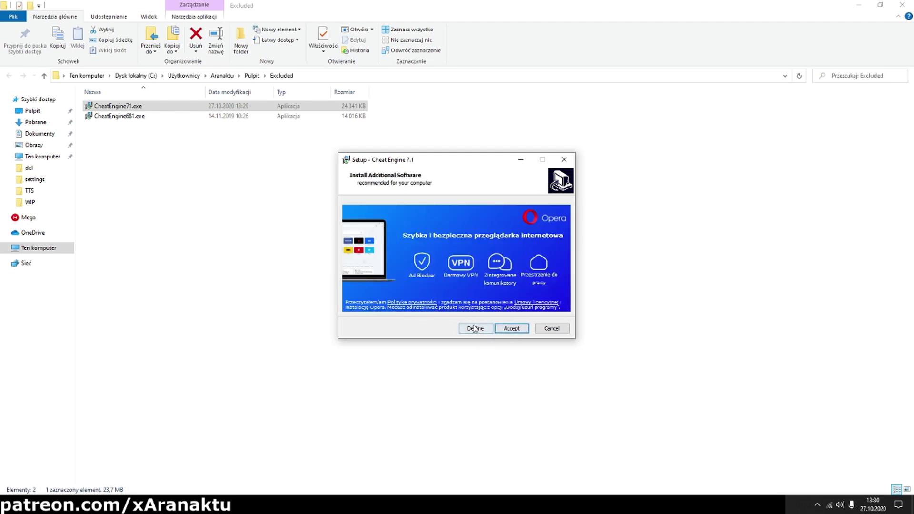
pyautogui.click(563, 333)
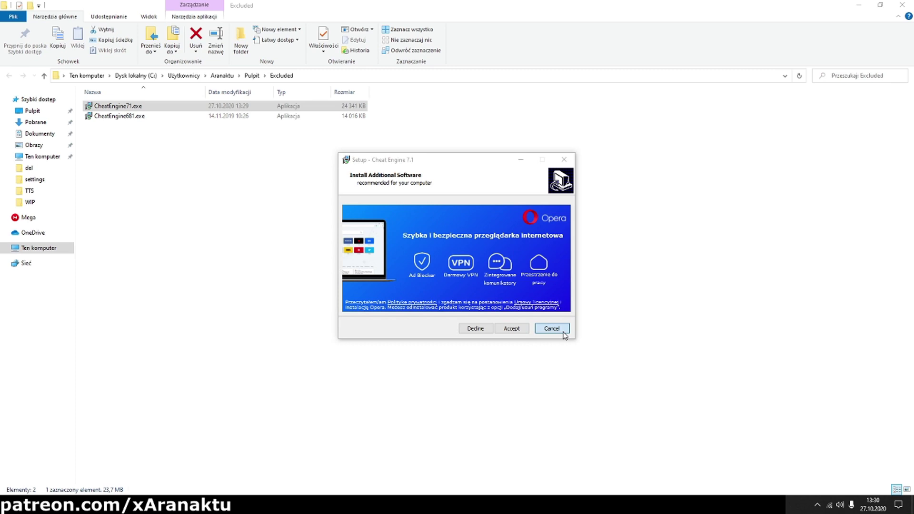
pyautogui.click(562, 332)
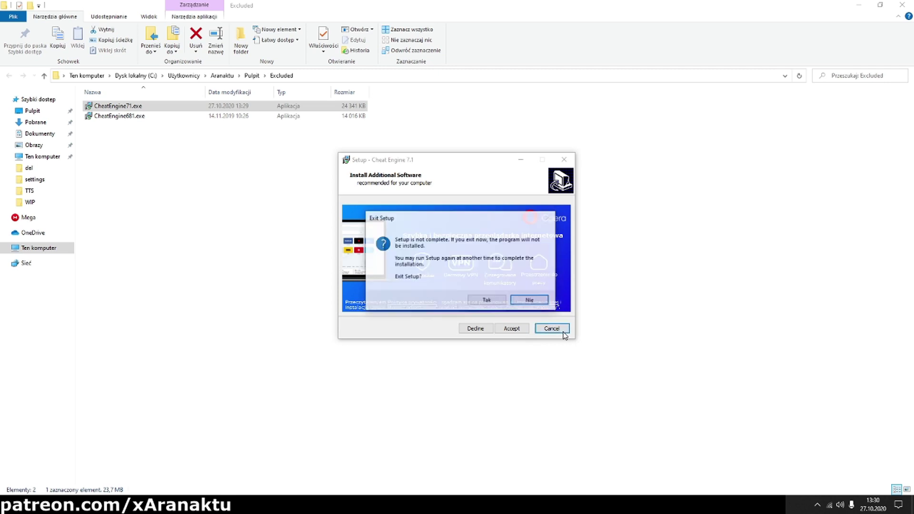
pyautogui.click(493, 301)
pyautogui.click(493, 286)
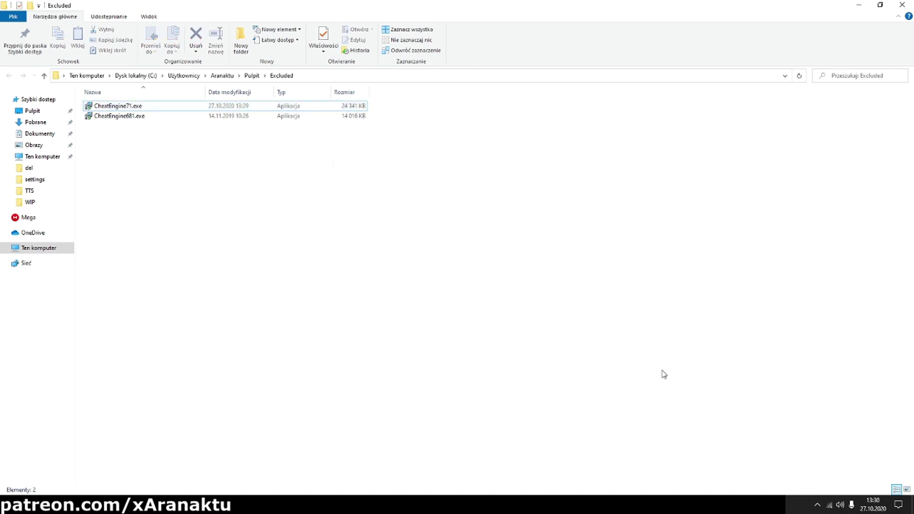
# Disconnect the computer from the current Wi-Fi network.
pyautogui.click(828, 505)
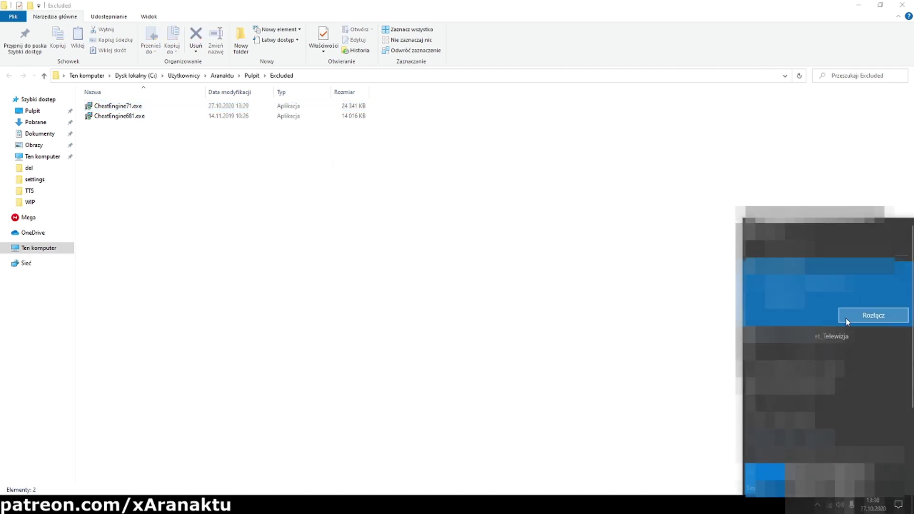
pyautogui.click(844, 318)
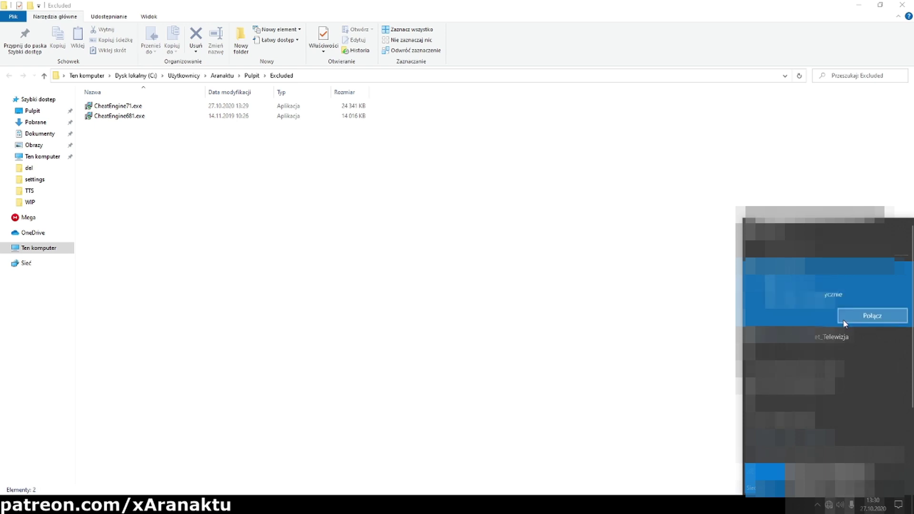
pyautogui.click(644, 330)
# Run CheatEngine71.exe, accept the license agreement, and keep the default destination and Start Menu folder.
pyautogui.click(107, 106)
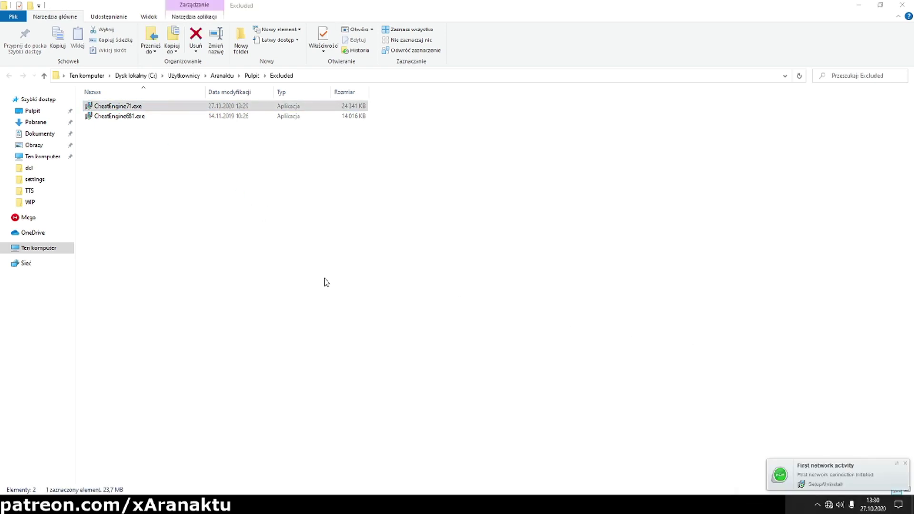
pyautogui.click(400, 299)
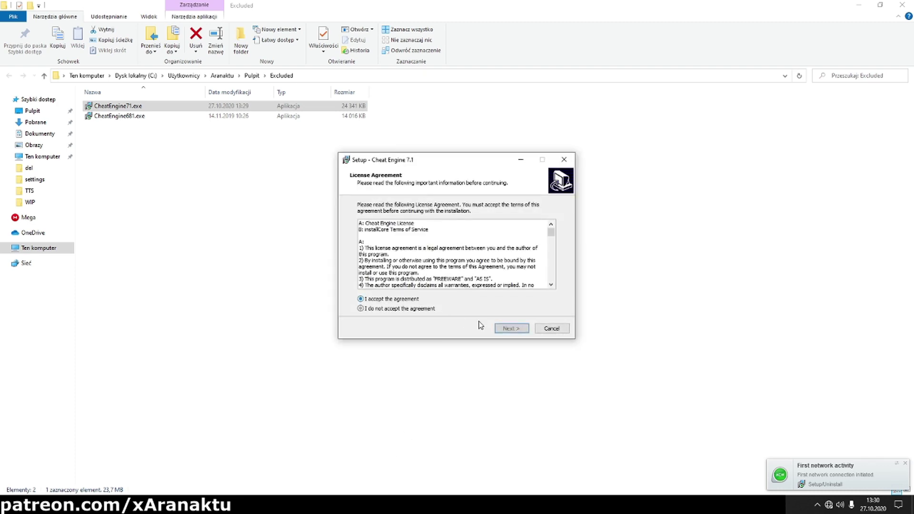
pyautogui.click(512, 328)
pyautogui.click(513, 327)
pyautogui.click(520, 329)
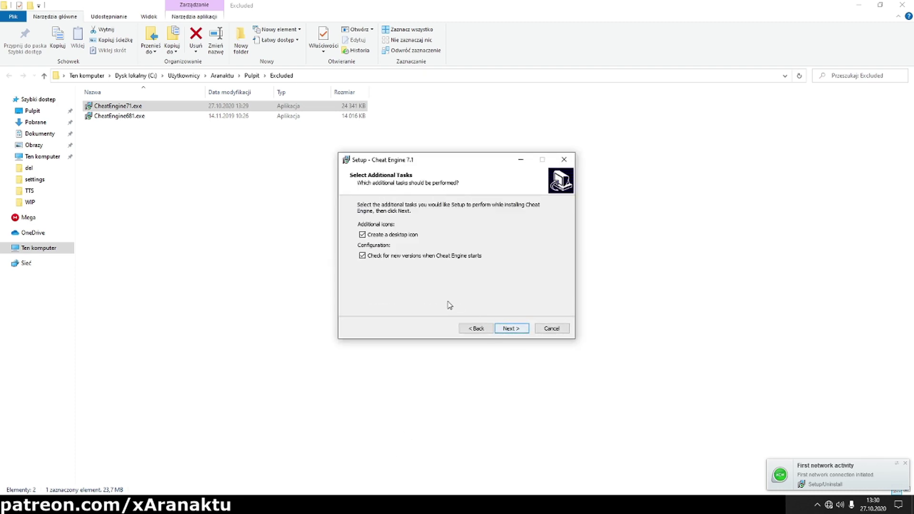
# Turn off the check for new versions, install Cheat Engine 7.1, and continue past the release notes.
pyautogui.click(426, 257)
pyautogui.click(510, 328)
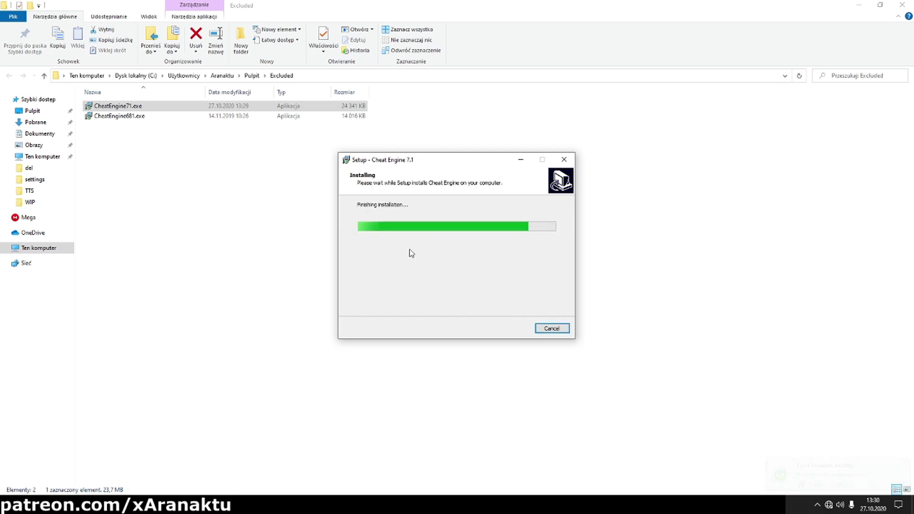
pyautogui.scroll(-15, 424, 245)
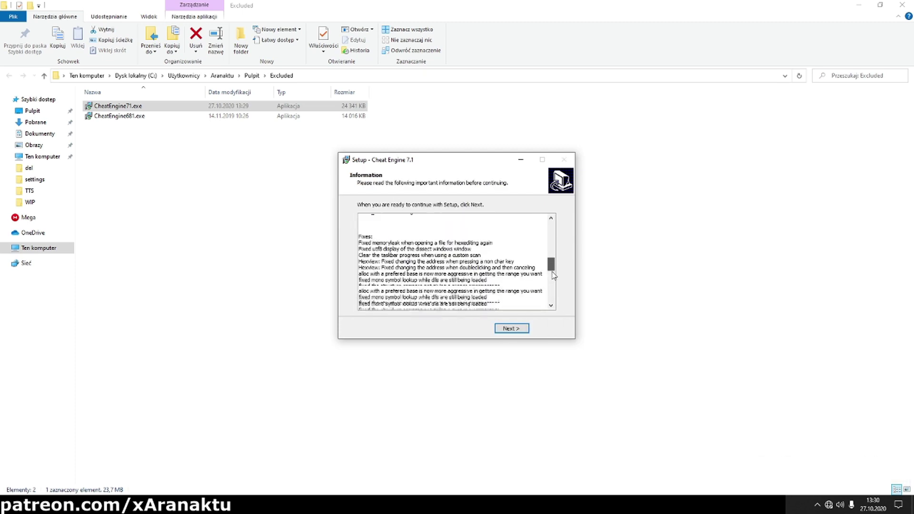
pyautogui.scroll(15, 523, 286)
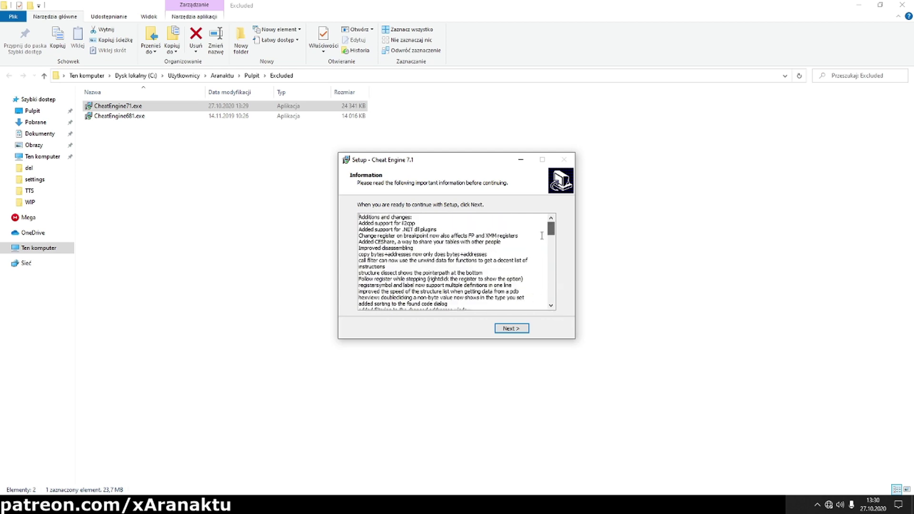
pyautogui.click(515, 328)
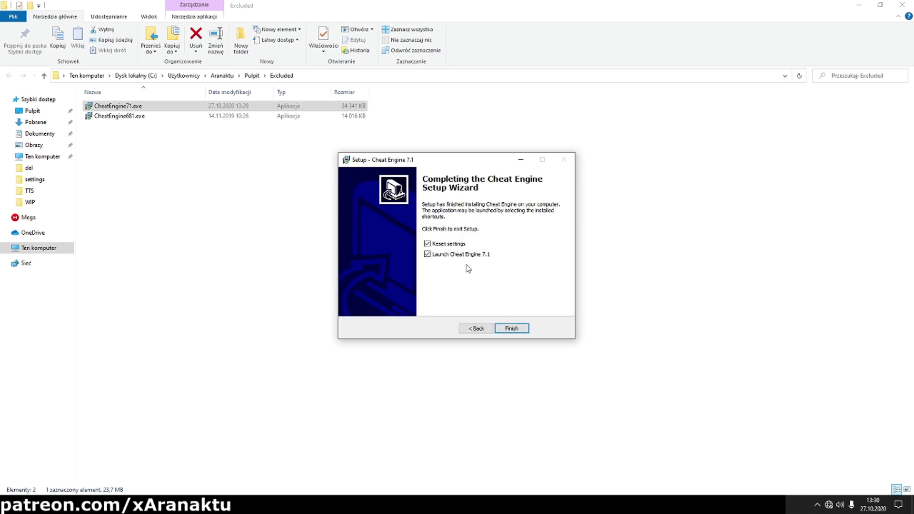
# Finish the setup with Reset settings off and Cheat Engine 7.1 launching, declining the CEShare setup and the tutorial.
pyautogui.click(459, 245)
pyautogui.click(509, 329)
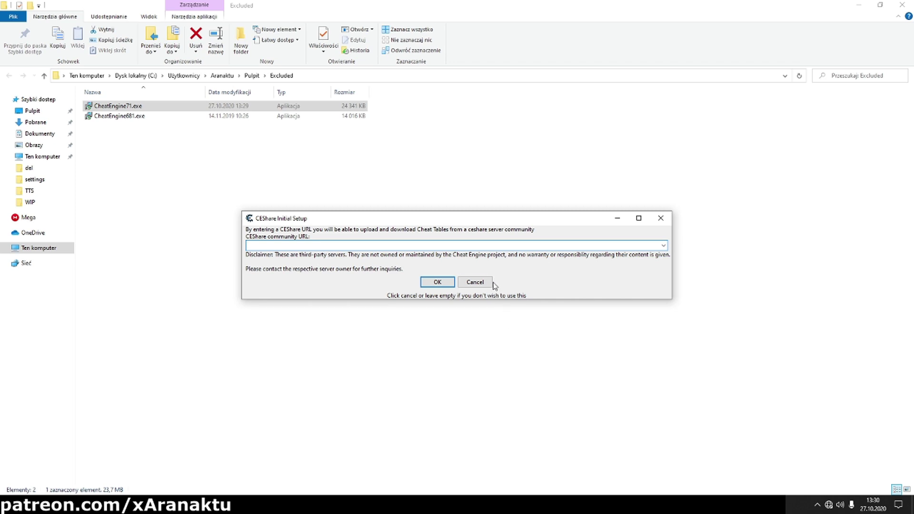
pyautogui.click(475, 284)
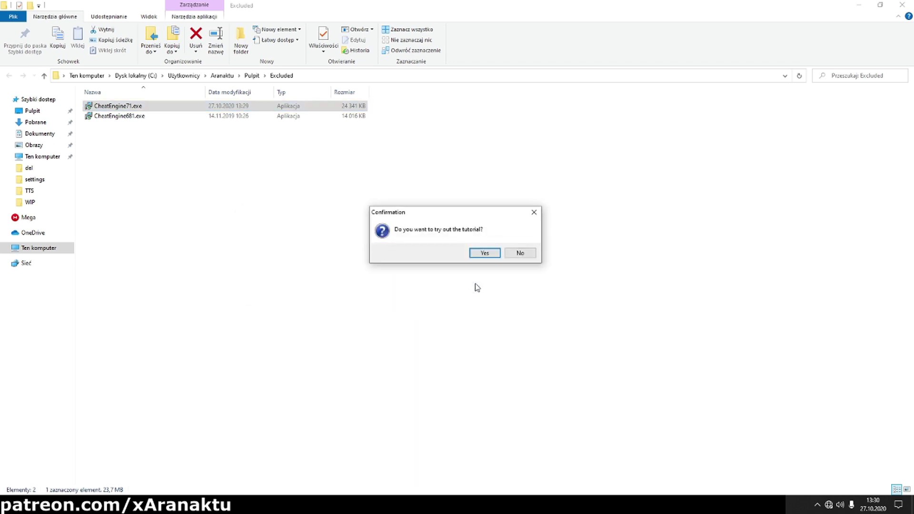
pyautogui.click(523, 257)
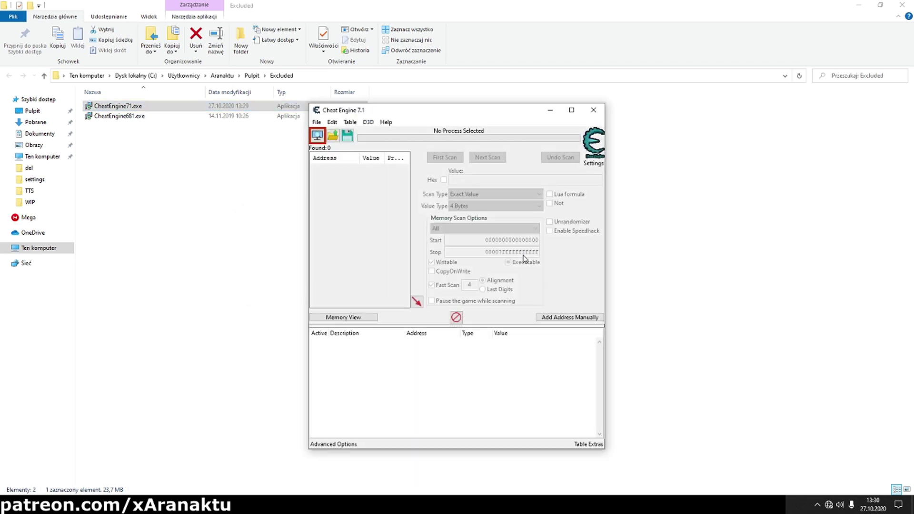
# Move and enlarge the Cheat Engine main window, and close it.
pyautogui.moveTo(427, 110); pyautogui.dragTo(384, 74)
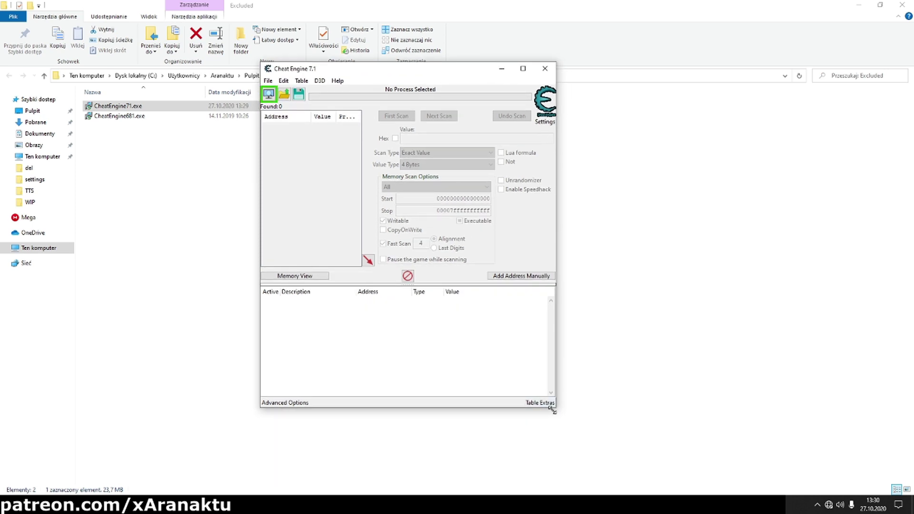
pyautogui.moveTo(552, 406); pyautogui.dragTo(675, 470)
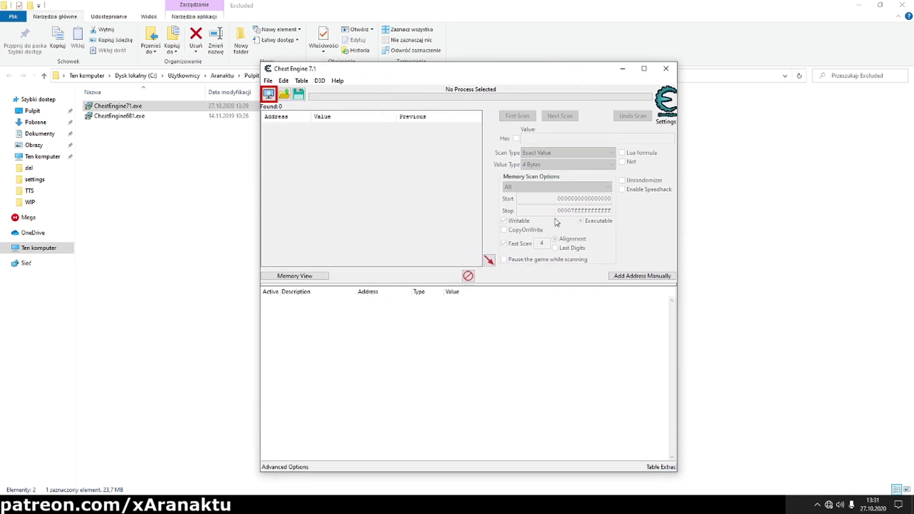
pyautogui.click(665, 70)
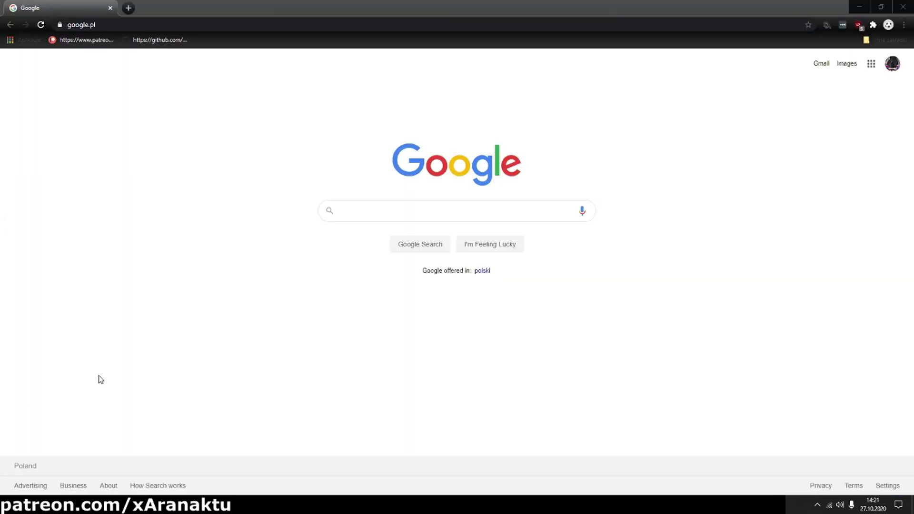
# Open the xAranaktu Patreon page and go to its recent posts.
pyautogui.click(200, 211)
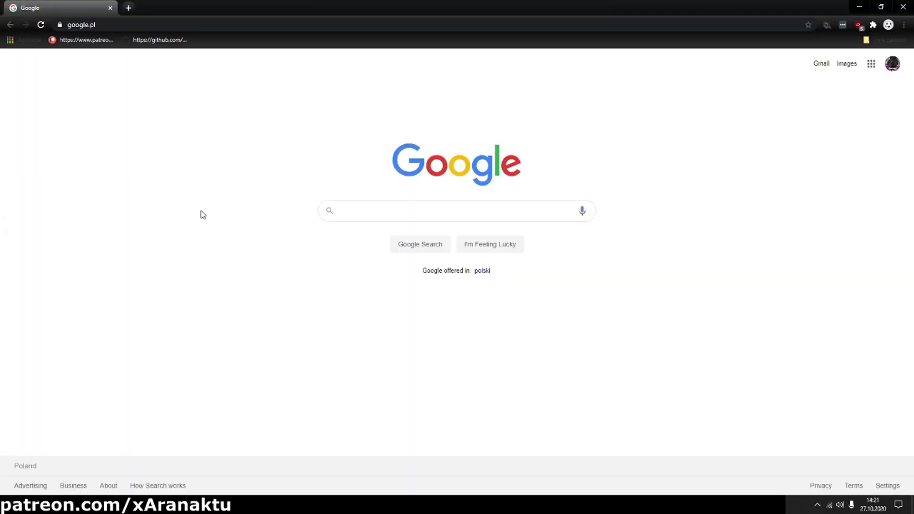
pyautogui.click(98, 42)
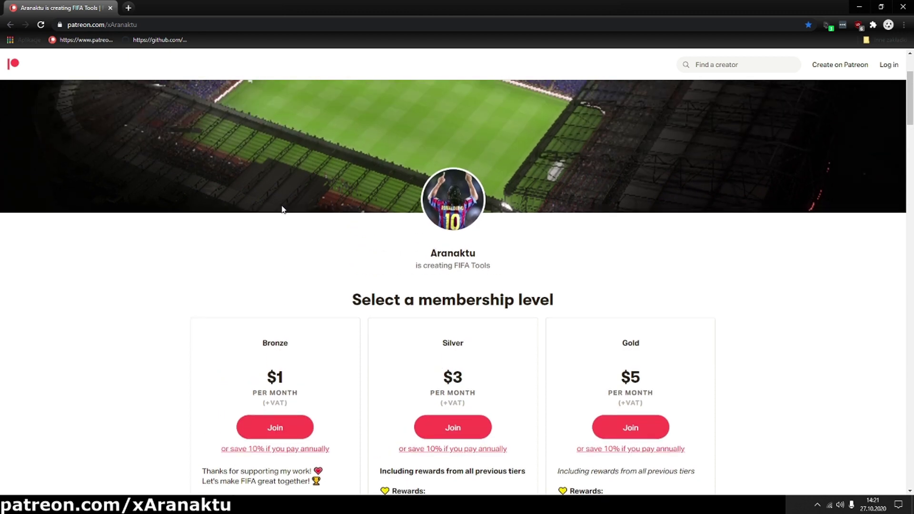
pyautogui.scroll(-4, 306, 204)
pyautogui.scroll(-8, 306, 205)
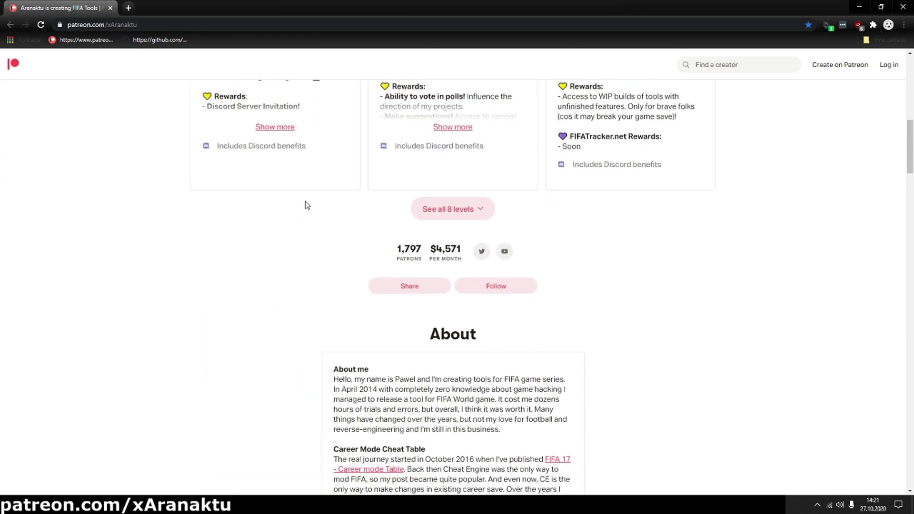
pyautogui.scroll(-6, 306, 204)
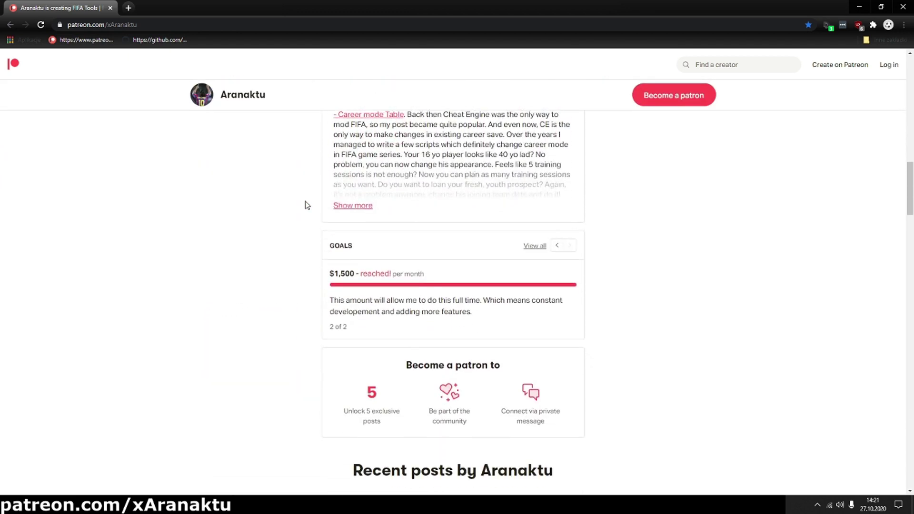
pyautogui.scroll(-2, 307, 204)
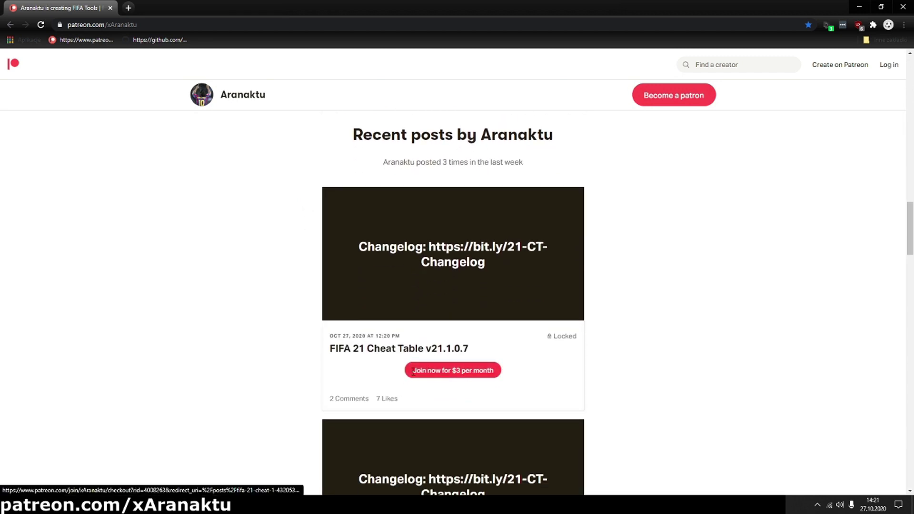
# Find the newest unlocked cheat table among the recent posts and open the FIFA 21 Cheat Table v21.1.0.4 post.
pyautogui.scroll(-2, 385, 324)
pyautogui.scroll(-1, 376, 276)
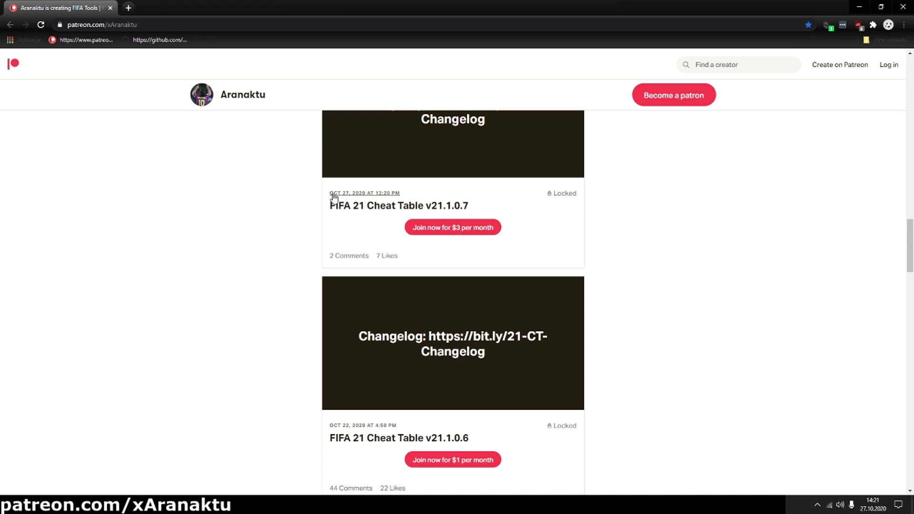
pyautogui.moveTo(334, 197); pyautogui.dragTo(302, 196)
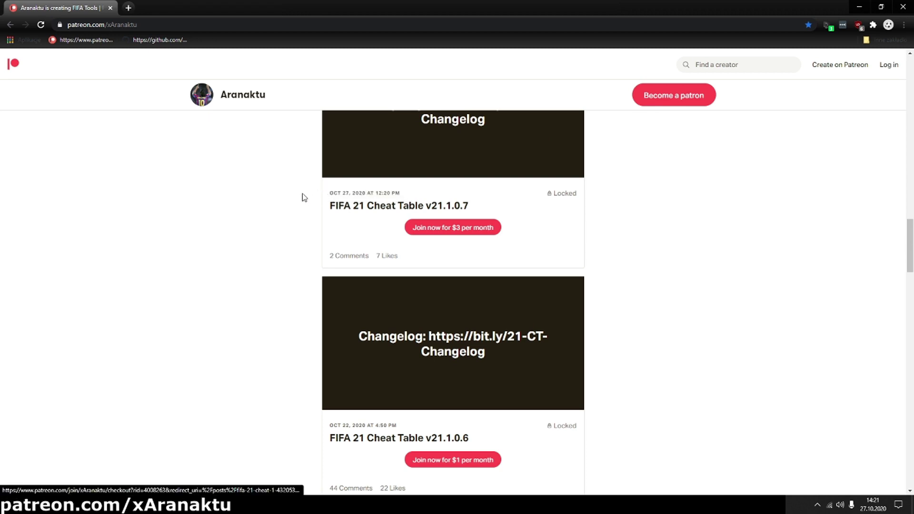
pyautogui.scroll(-1, 293, 199)
pyautogui.scroll(-5, 285, 202)
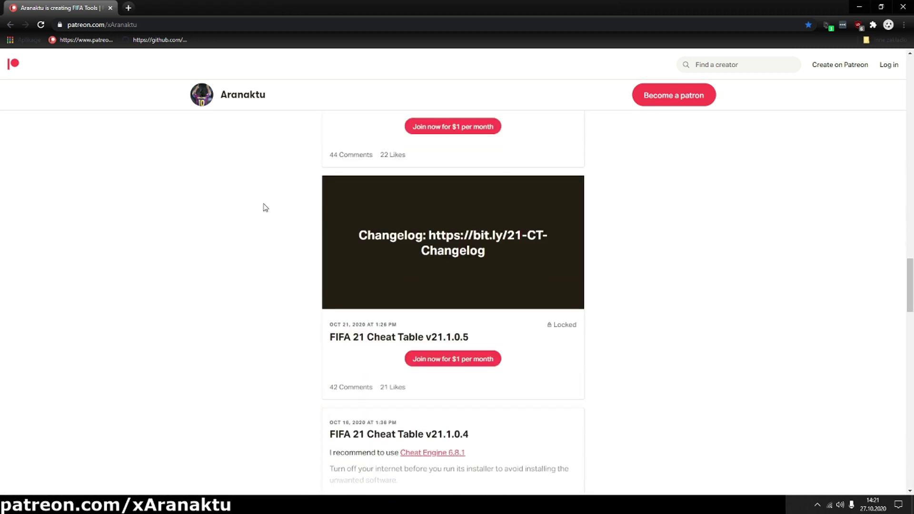
pyautogui.scroll(-3, 348, 319)
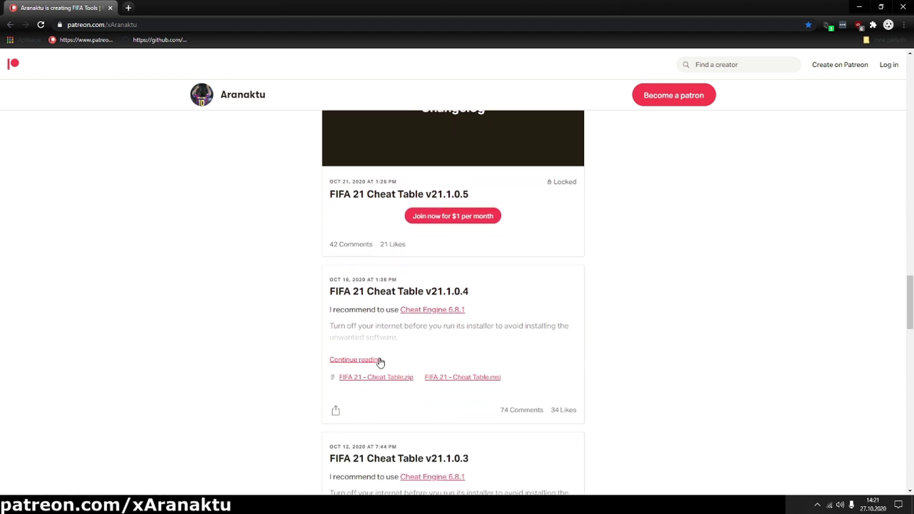
pyautogui.scroll(-1, 391, 342)
pyautogui.click(384, 244)
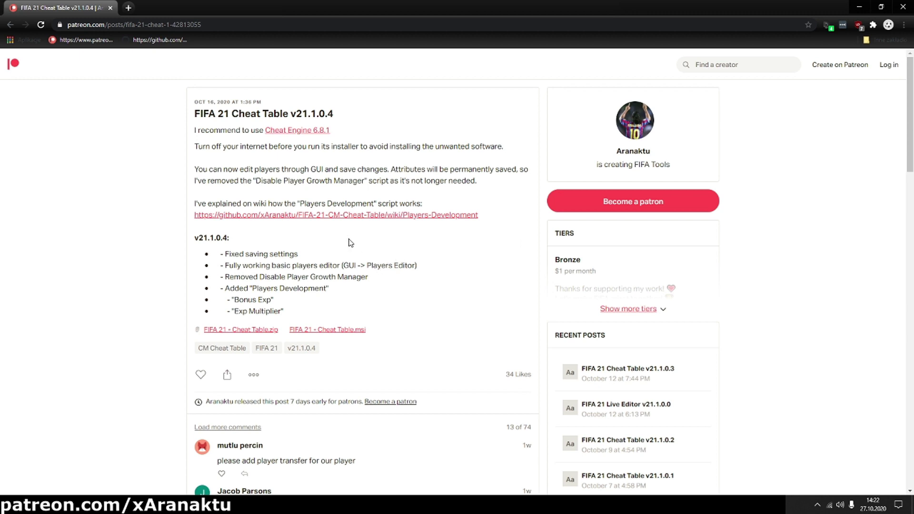
# Download FIFA 21 - Cheat Table.zip and FIFA 21 - Cheat Table.msi from the post into the Excluded folder.
pyautogui.scroll(-2, 350, 242)
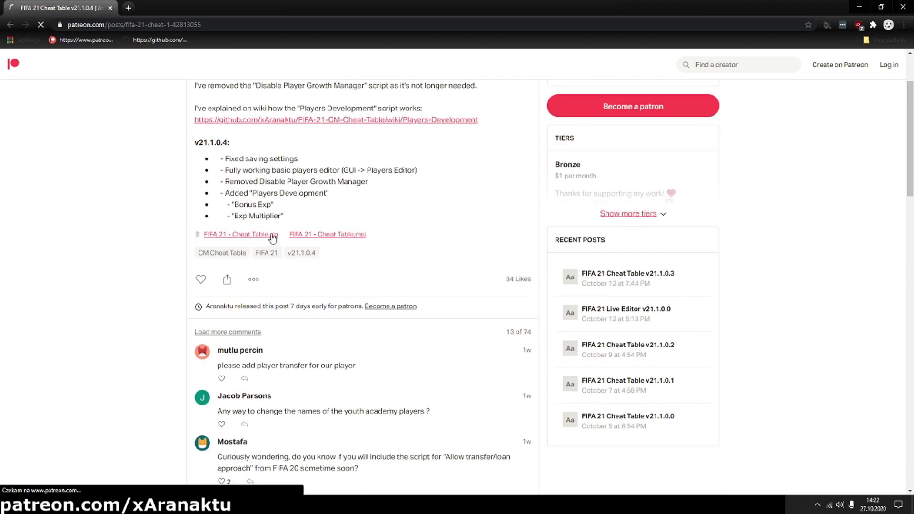
pyautogui.click(270, 236)
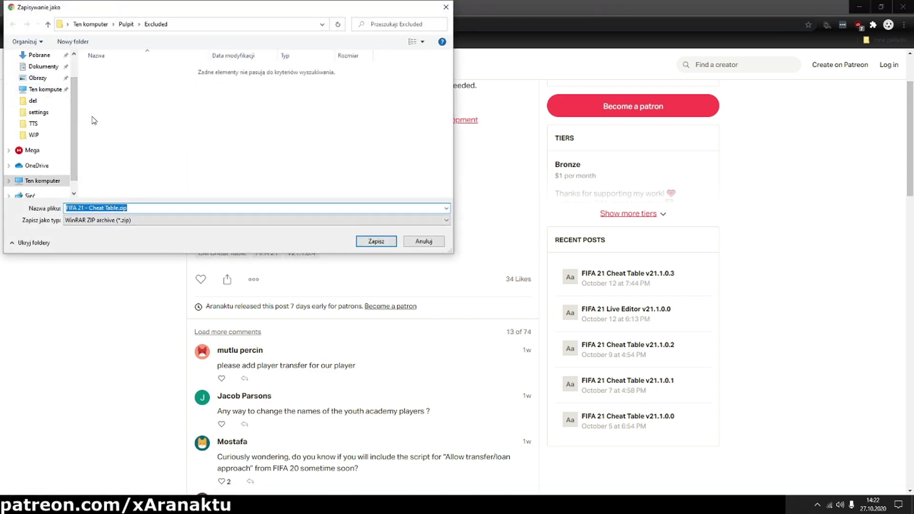
pyautogui.click(368, 241)
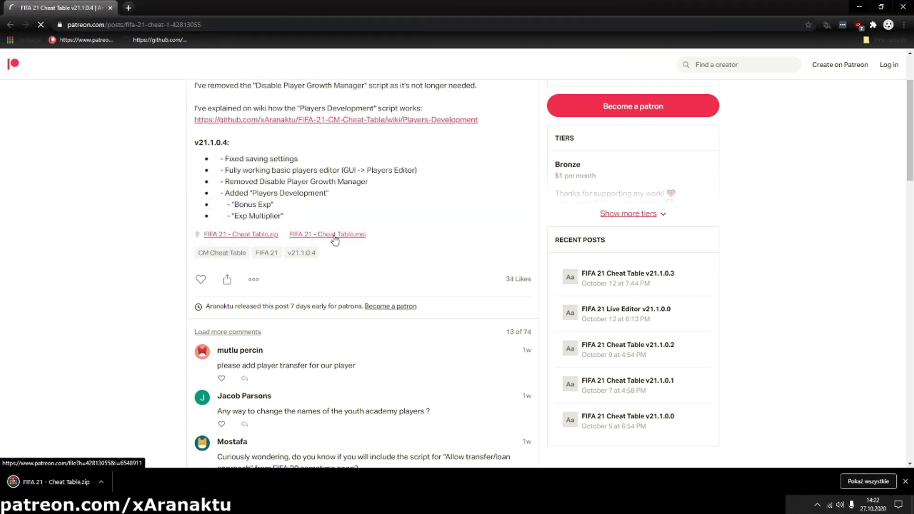
pyautogui.click(333, 236)
pyautogui.click(375, 241)
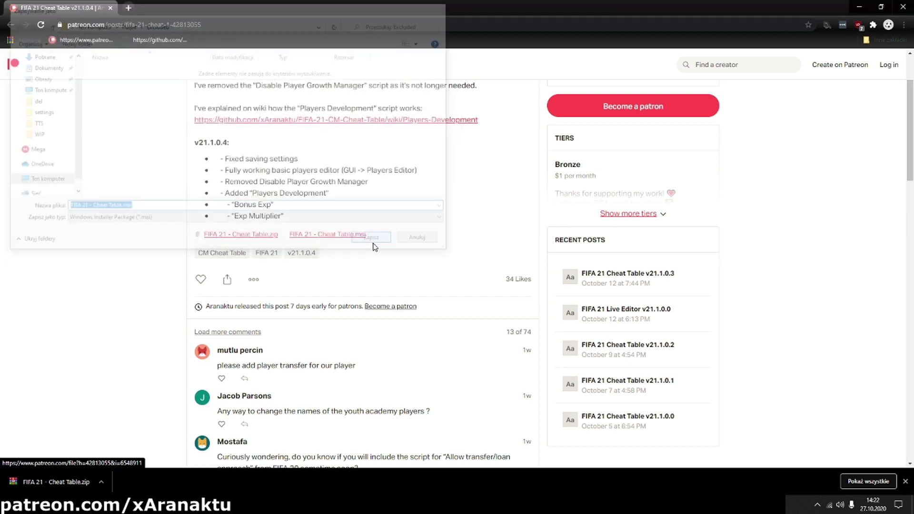
# Open the FIFA-21-CM-Cheat-Table repository on GitHub and check the download files offered with the v21.1.0.4 release.
pyautogui.scroll(2, 398, 265)
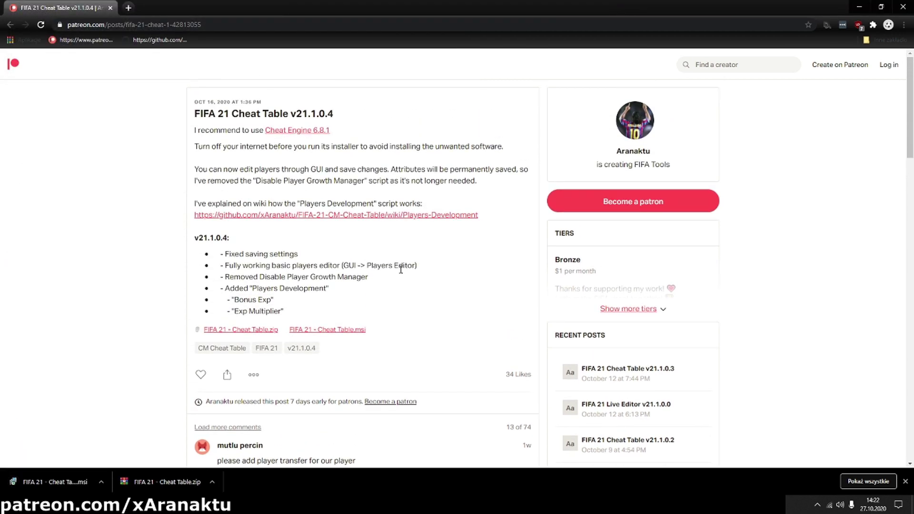
pyautogui.scroll(-2, 401, 270)
pyautogui.scroll(2, 400, 269)
pyautogui.click(162, 40)
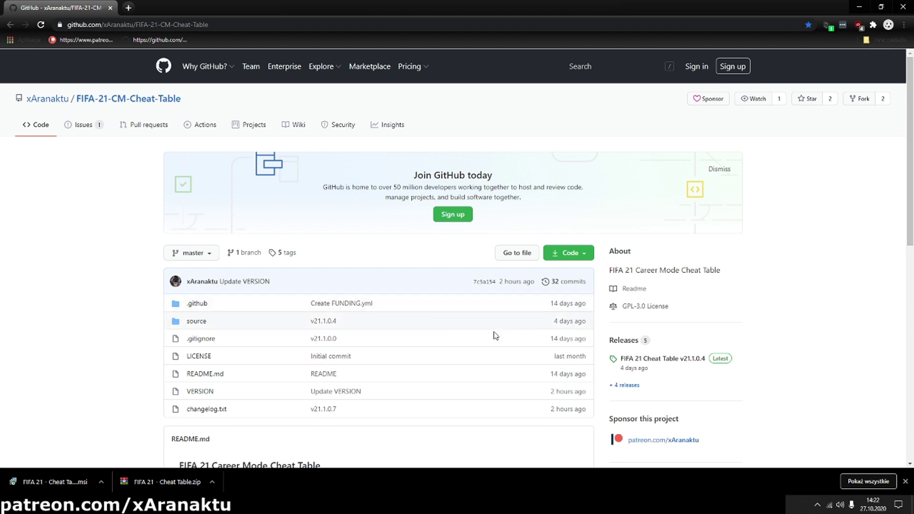
pyautogui.click(624, 344)
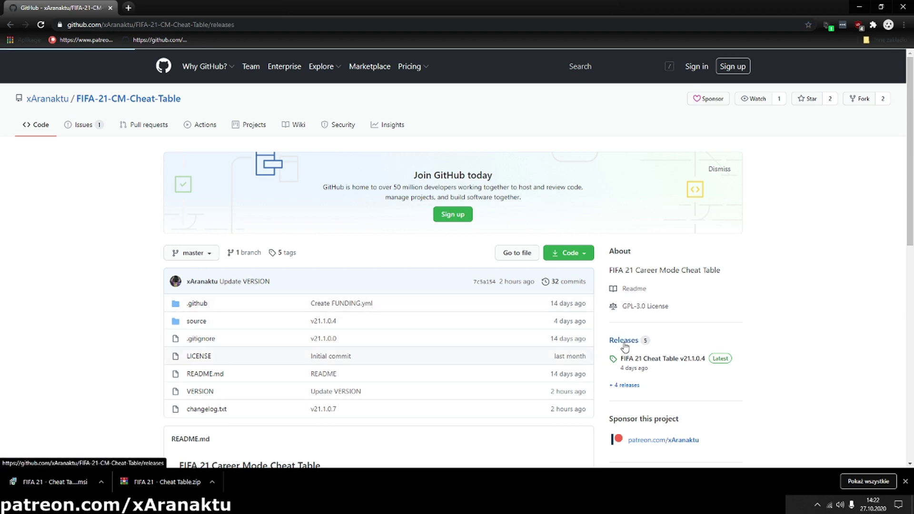
pyautogui.scroll(-2, 459, 271)
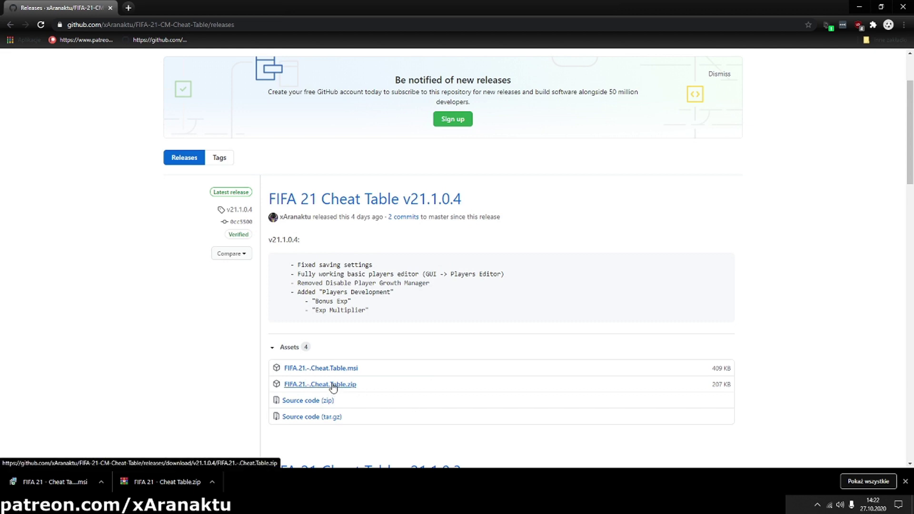
pyautogui.scroll(2, 333, 387)
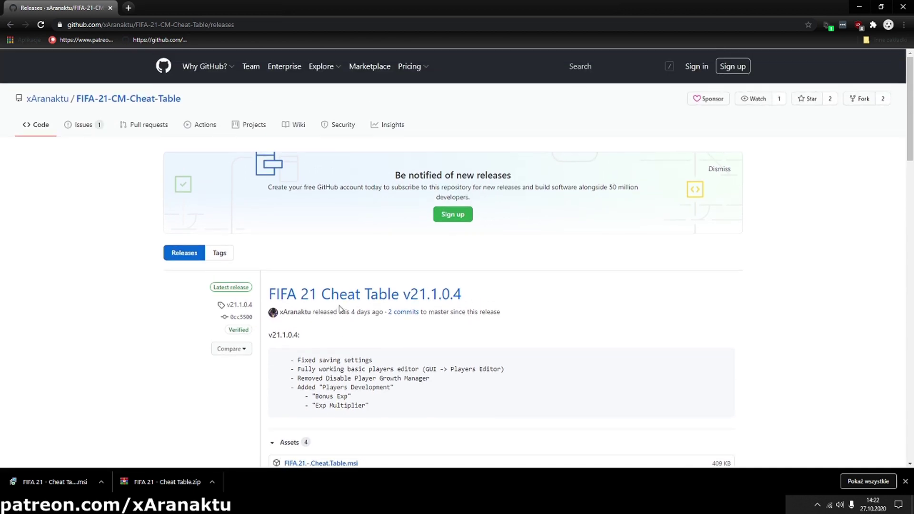
# Return to the repository's main page, open changelog.txt, and go to the v21.1.0.7 entries.
pyautogui.click(161, 100)
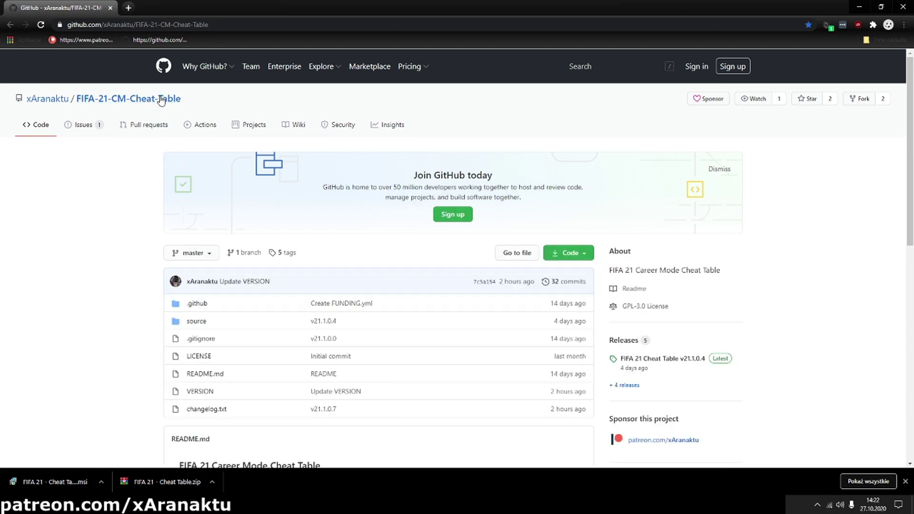
pyautogui.scroll(-1, 251, 271)
pyautogui.click(219, 363)
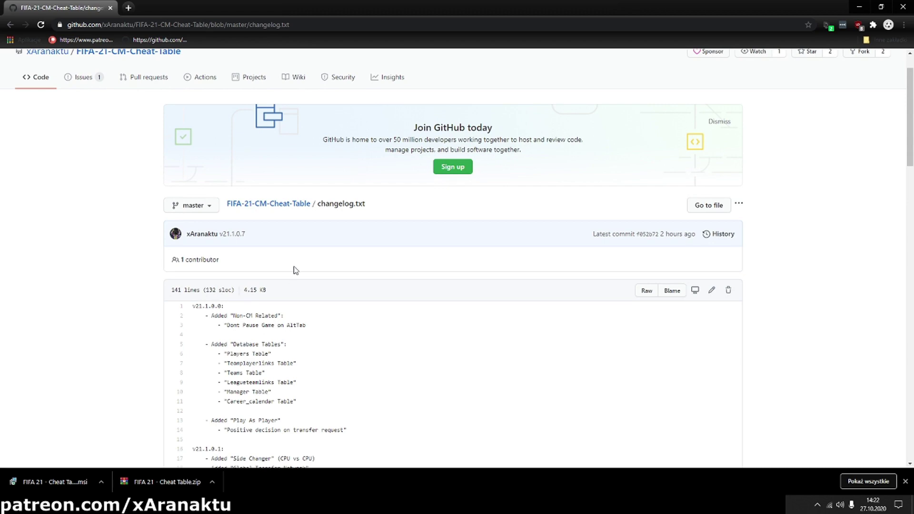
pyautogui.scroll(-10, 300, 226)
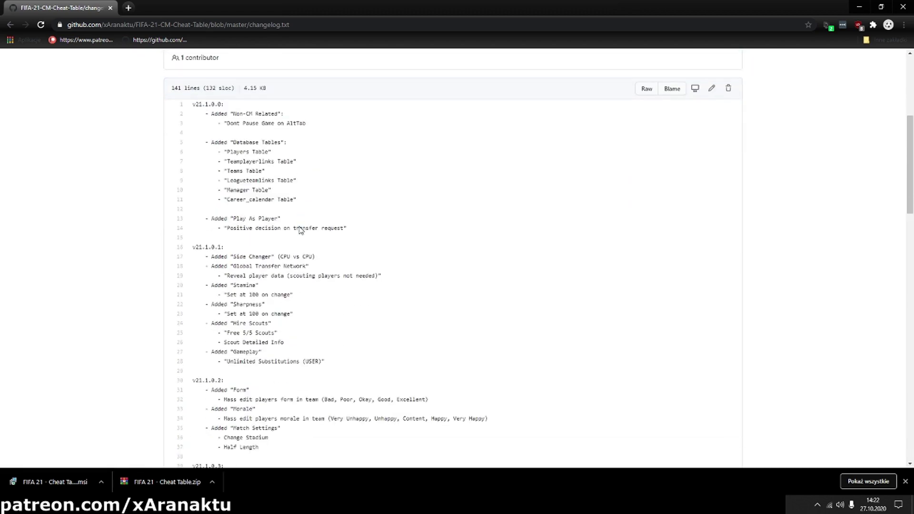
pyautogui.scroll(-12, 301, 230)
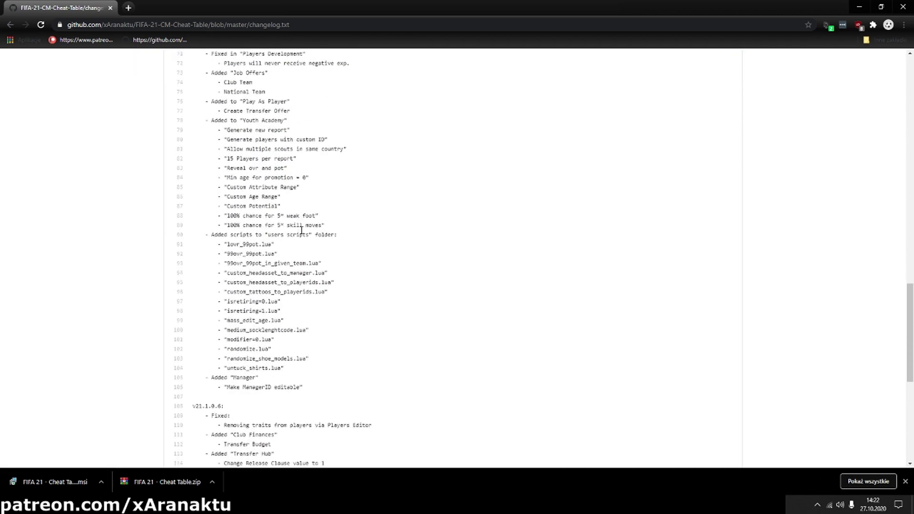
pyautogui.scroll(-4, 301, 230)
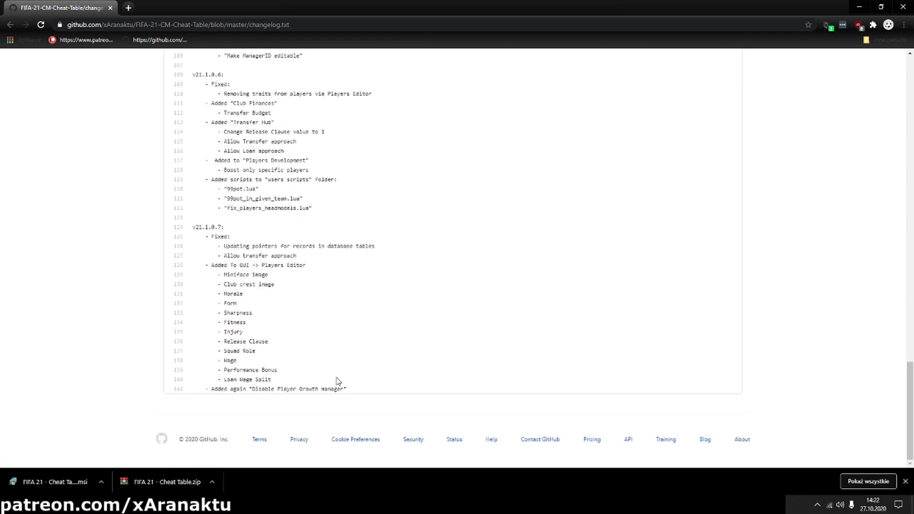
# Review the changelog entries from v21.1.0.7 back to v21.1.0.4, and close the browser.
pyautogui.moveTo(213, 252); pyautogui.dragTo(204, 197)
pyautogui.click(345, 386)
pyautogui.scroll(3, 352, 369)
pyautogui.moveTo(227, 141); pyautogui.dragTo(294, 238)
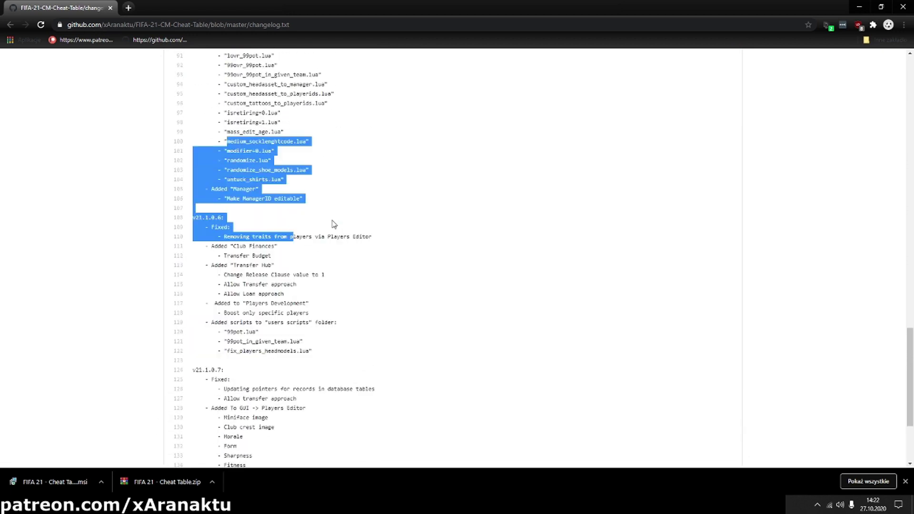
pyautogui.scroll(1, 347, 276)
pyautogui.scroll(5, 342, 284)
pyautogui.click(342, 290)
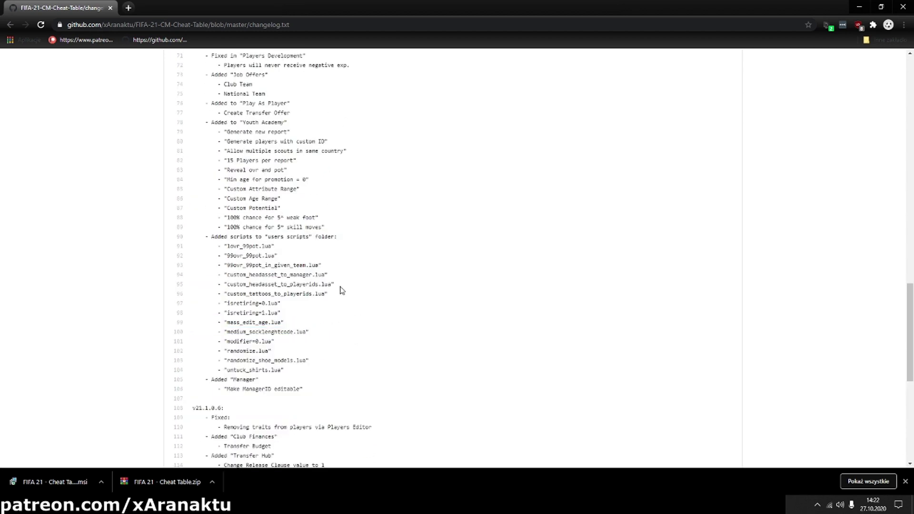
pyautogui.scroll(-1, 342, 288)
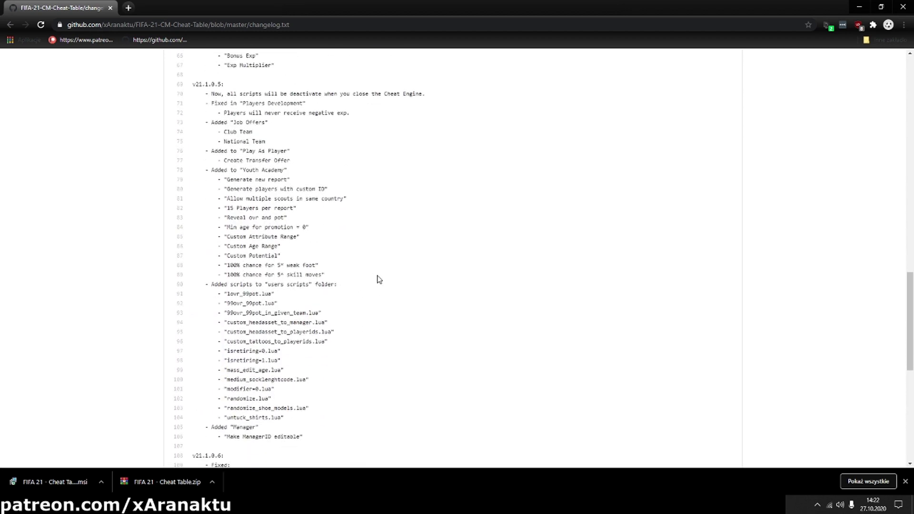
pyautogui.scroll(2, 376, 273)
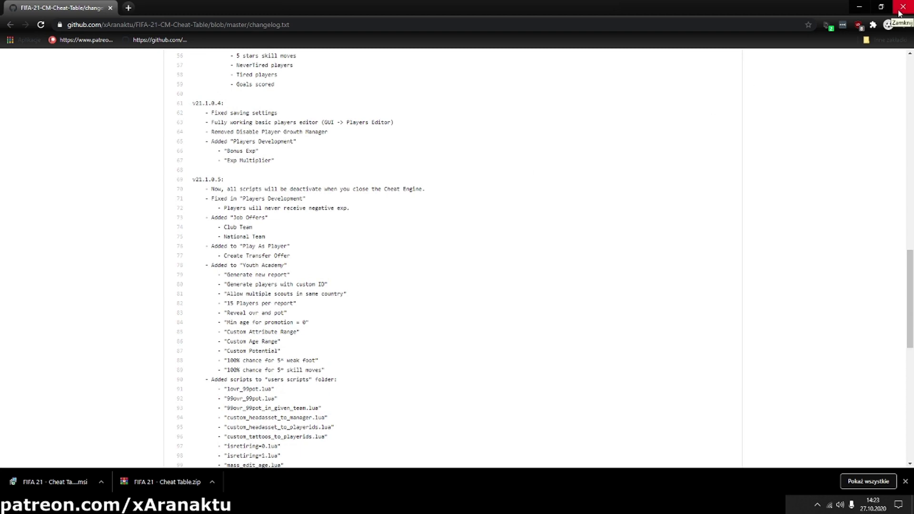
pyautogui.click(901, 7)
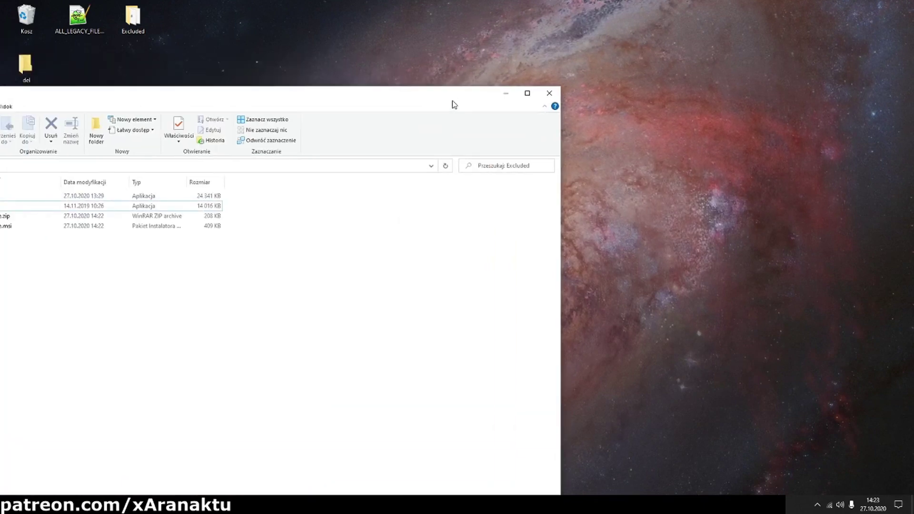
# Extract FIFA 21 - Cheat Table.zip into its own folder, check the extracted files, and return to the Excluded folder.
pyautogui.doubleClick(451, 101)
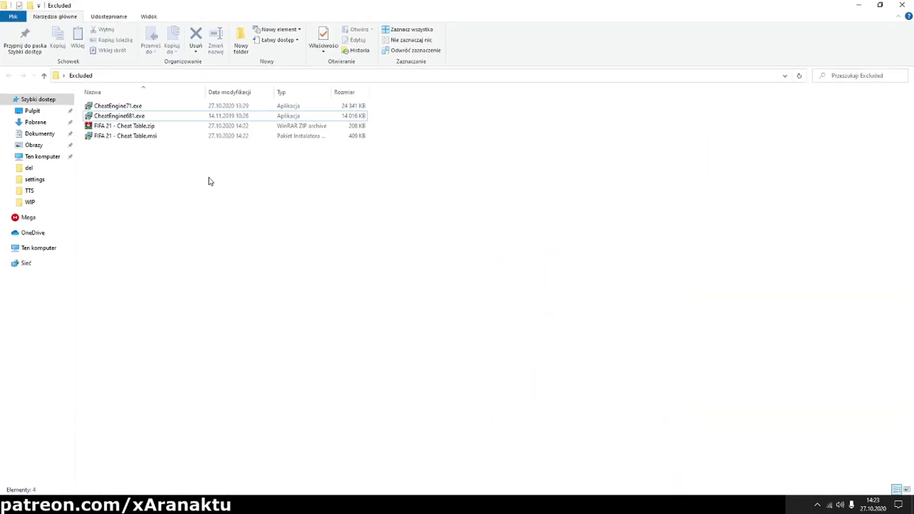
pyautogui.click(141, 127)
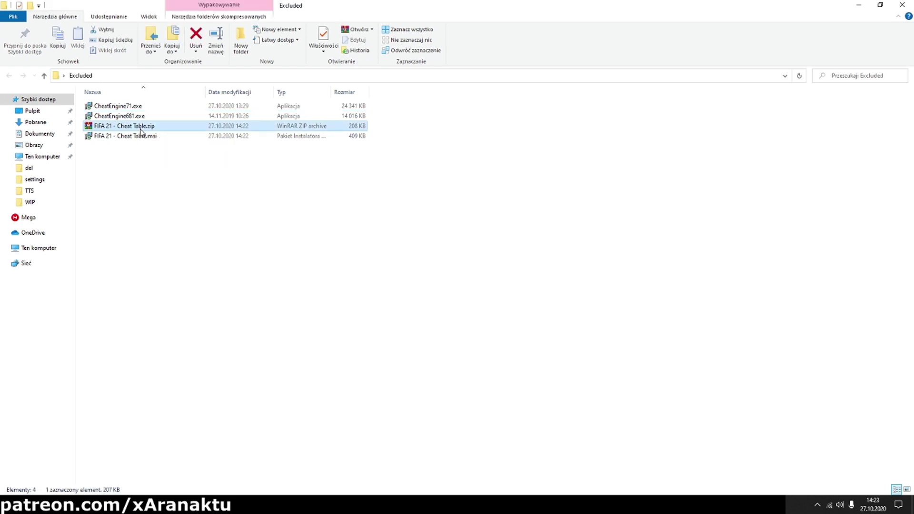
pyautogui.rightClick(148, 133)
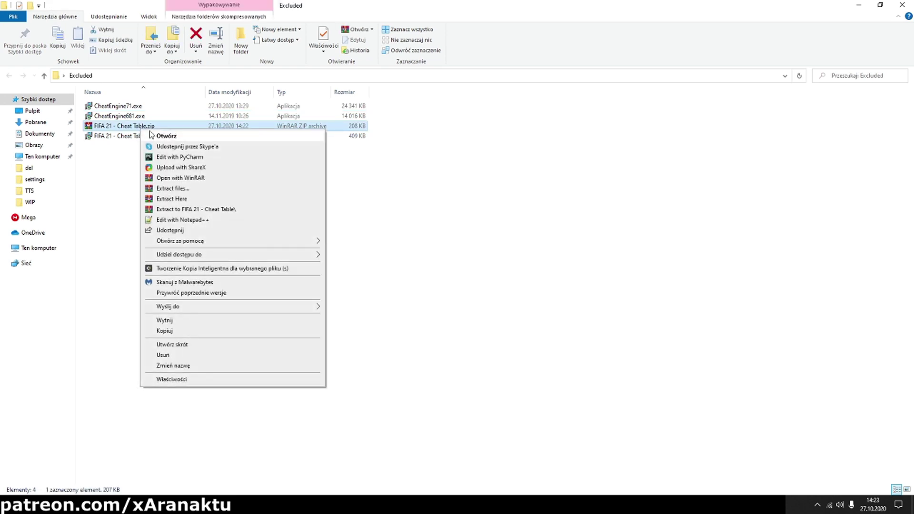
pyautogui.click(225, 210)
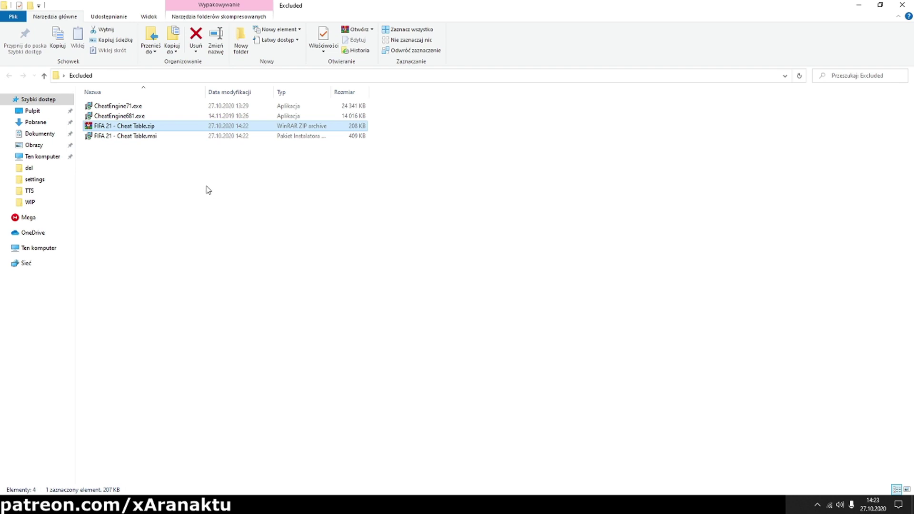
pyautogui.doubleClick(141, 106)
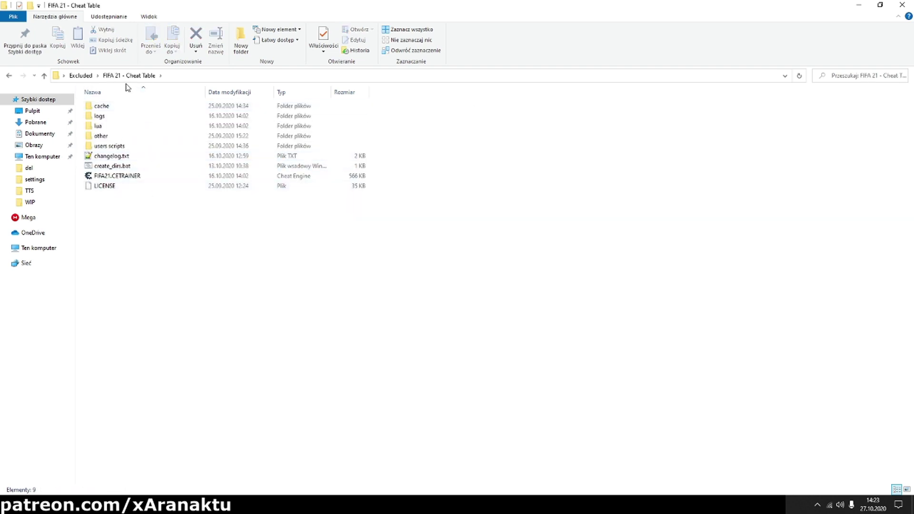
pyautogui.click(82, 79)
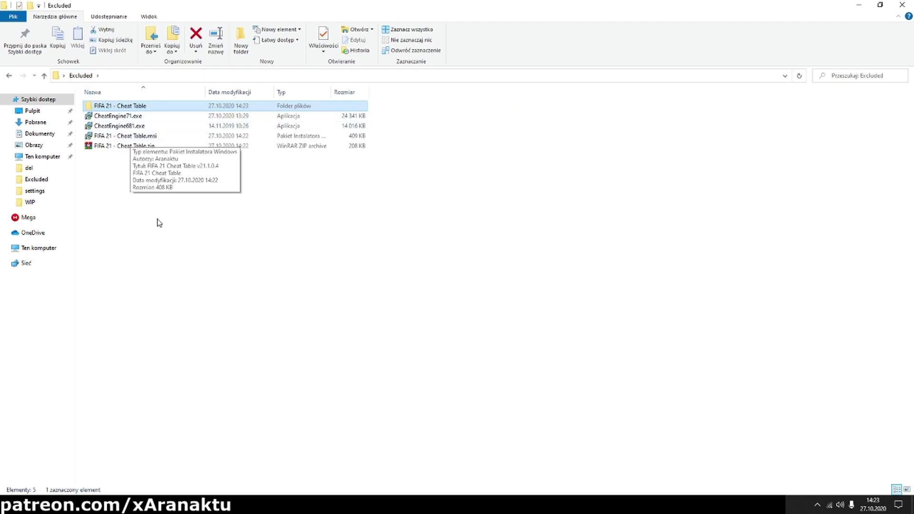
# Delete the extracted FIFA 21 - Cheat Table folder and start FIFA 21 - Cheat Table.msi, allowing it past SmartScreen up to the folder selection.
pyautogui.press('Delete')
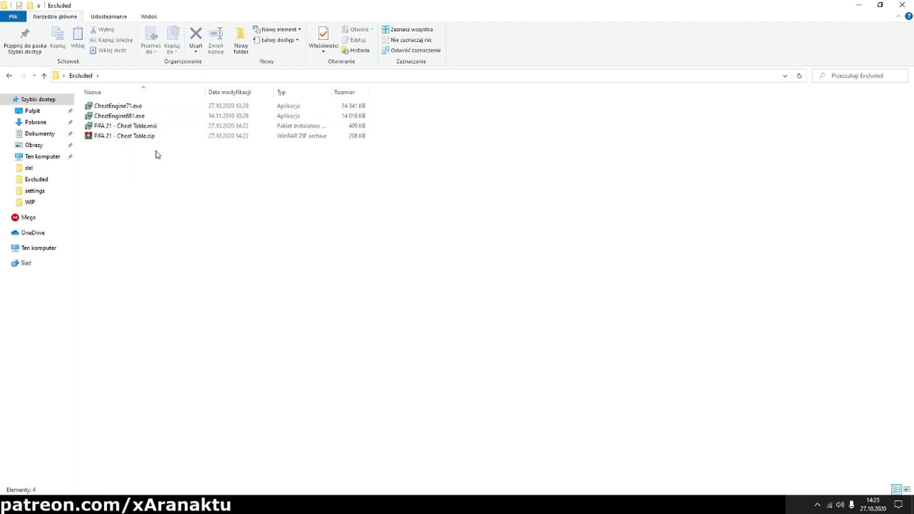
pyautogui.doubleClick(137, 130)
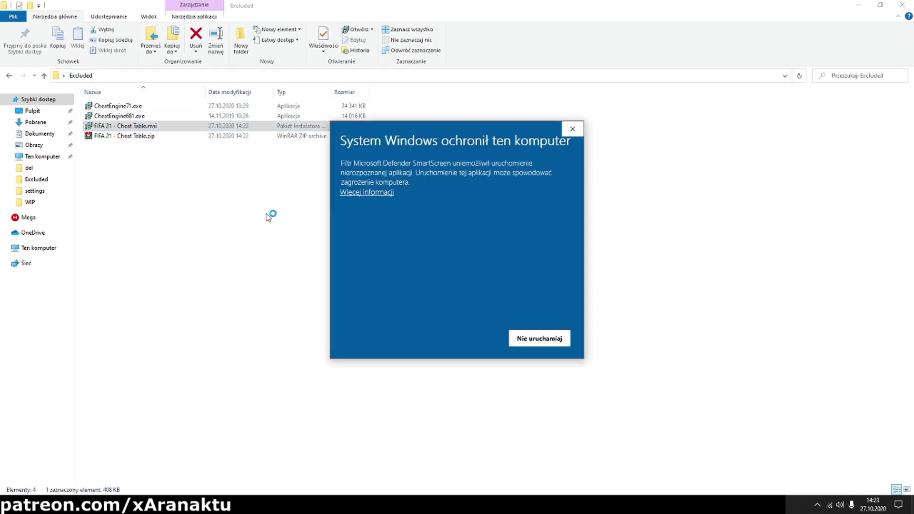
pyautogui.click(381, 193)
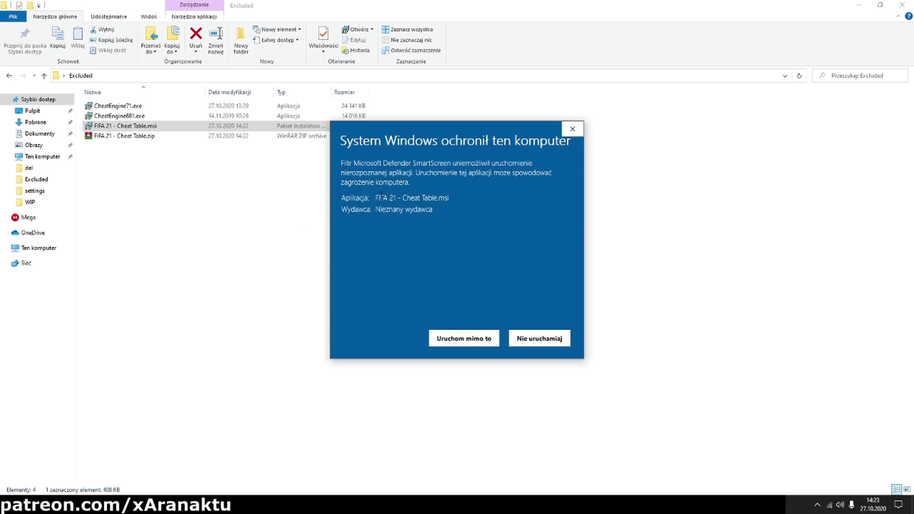
pyautogui.click(471, 338)
pyautogui.click(515, 333)
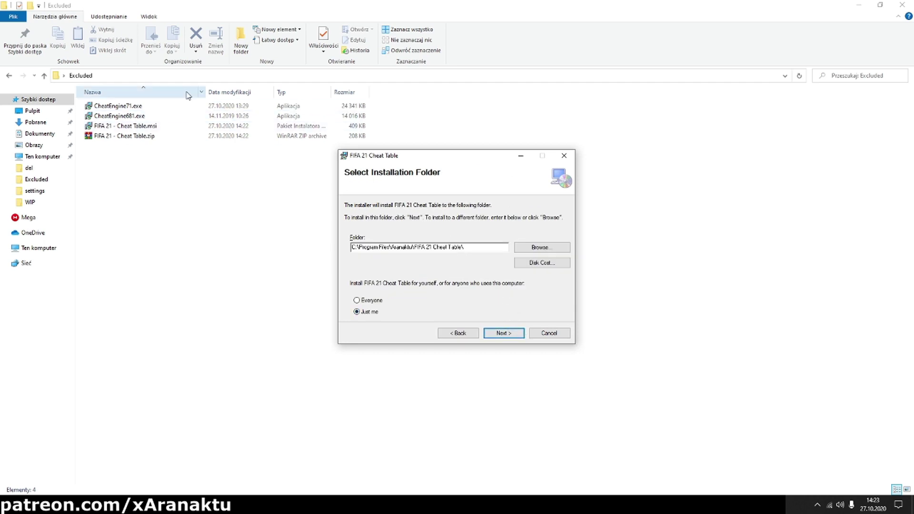
# Install FIFA 21 Cheat Table into the desktop's Excluded folder for the current user only, and close the finished installer.
pyautogui.click(168, 77)
pyautogui.hotkey('ctrl', 'c')
pyautogui.doubleClick(186, 125)
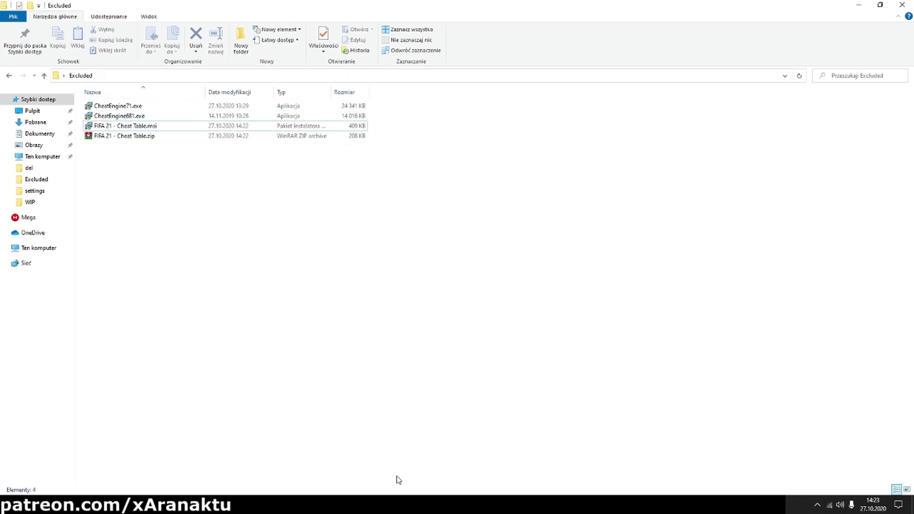
pyautogui.tripleClick(480, 249)
pyautogui.hotkey('ctrl', 'v')
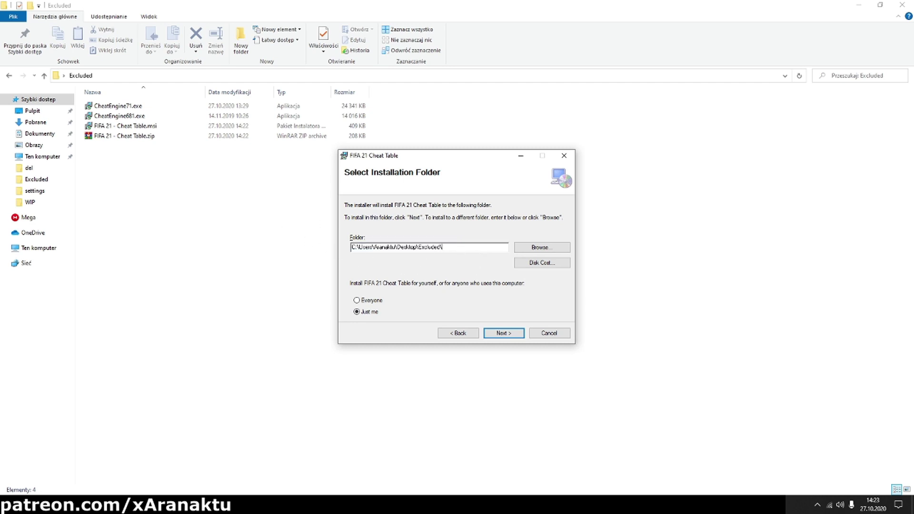
pyautogui.click(503, 333)
pyautogui.click(503, 333)
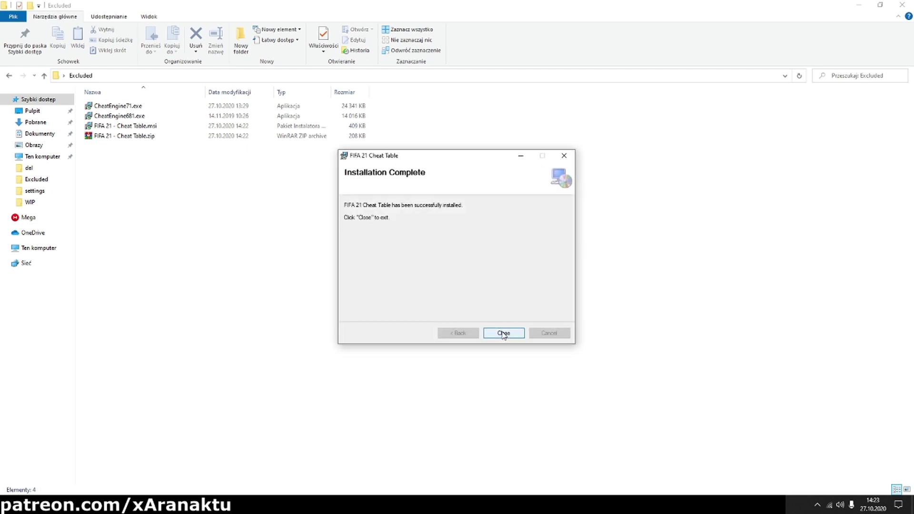
pyautogui.click(503, 333)
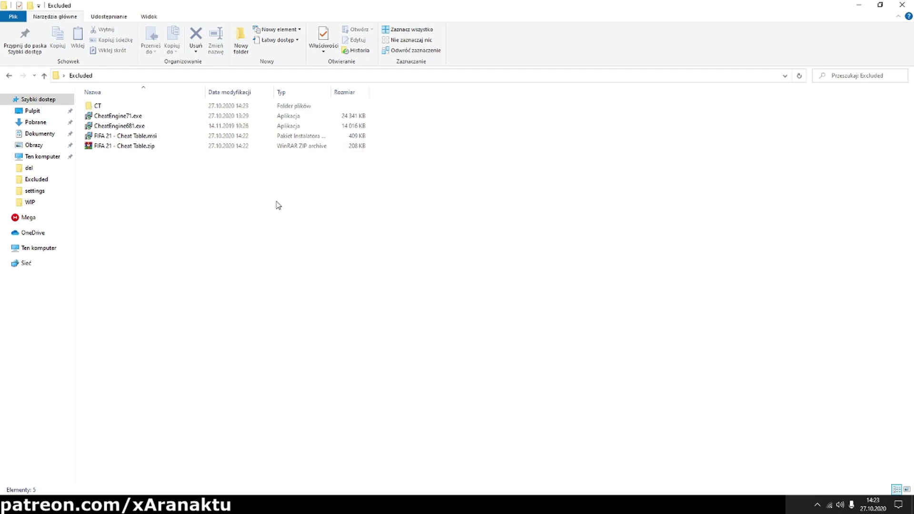
# Open the installed CT folder and check the folders and files it contains.
pyautogui.doubleClick(115, 106)
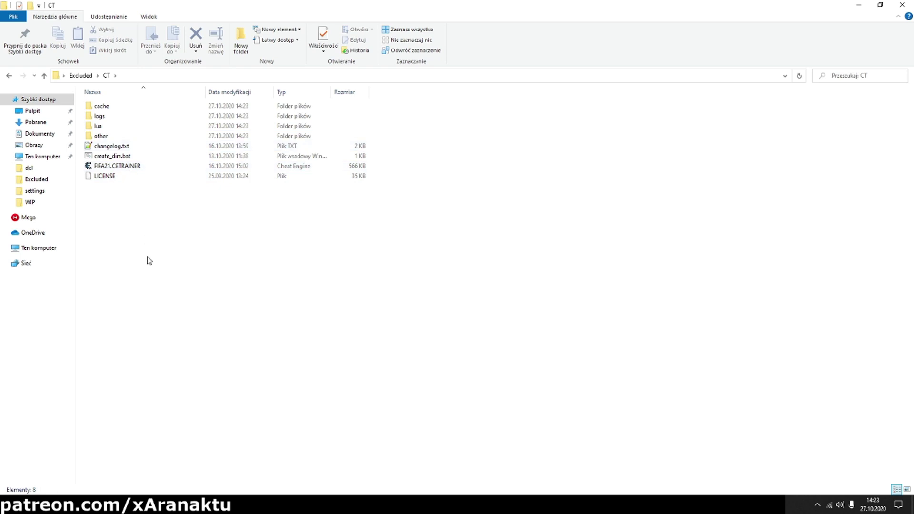
pyautogui.moveTo(148, 236); pyautogui.dragTo(185, 102)
pyautogui.click(199, 195)
# Launch FIFA 21 through Origin, start play from its launcher, and continue to the game's home menu.
pyautogui.click(817, 504)
pyautogui.rightClick(827, 447)
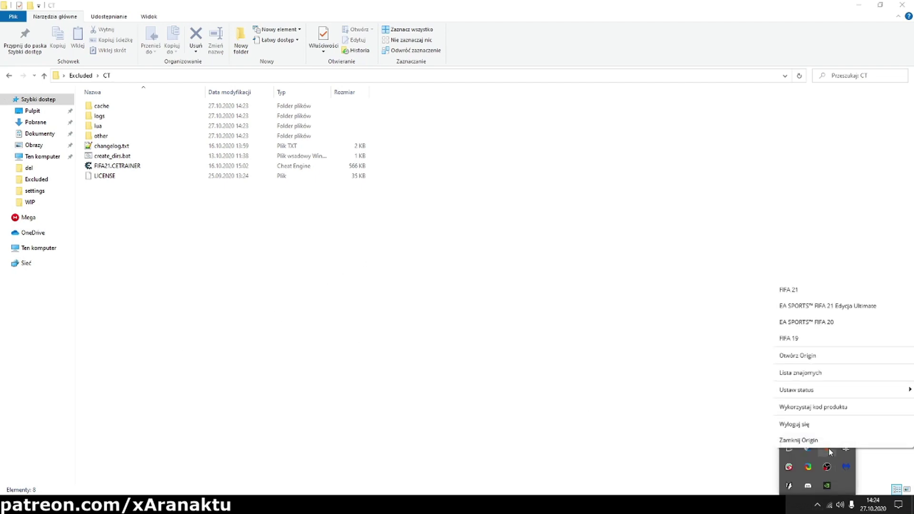
pyautogui.click(817, 298)
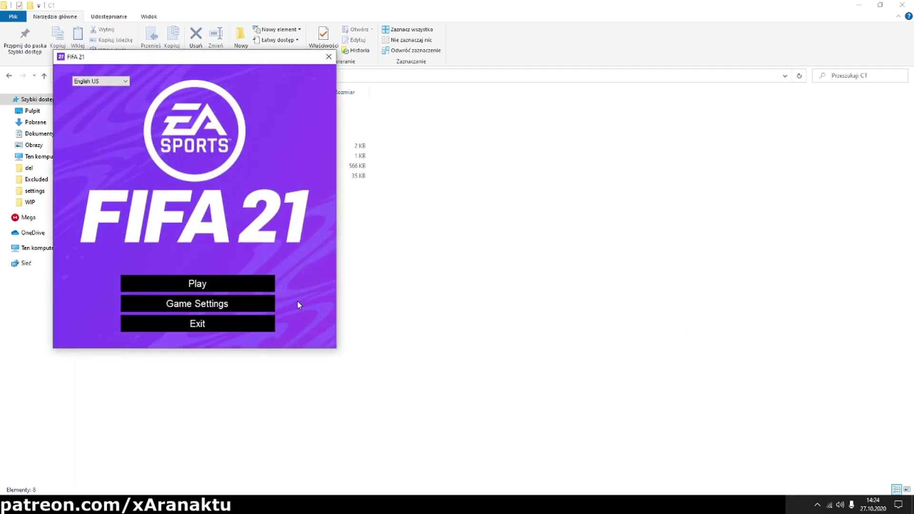
pyautogui.click(273, 288)
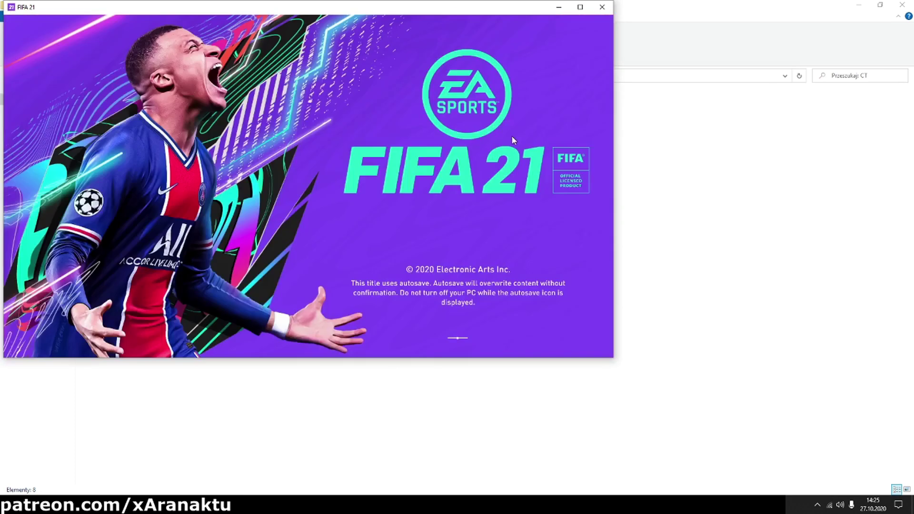
pyautogui.press('space')
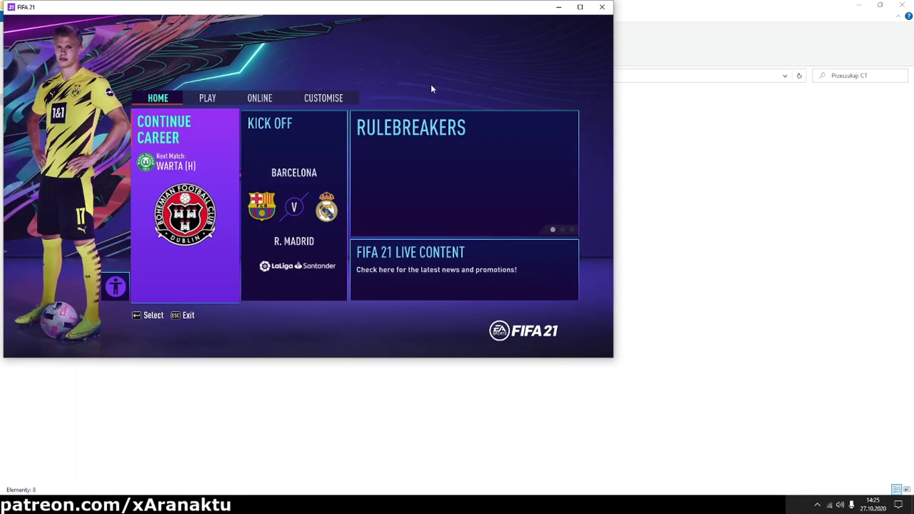
# Return to the CT folder, load FIFA21.CETRAINER in Cheat Engine 7.1, and acknowledge the messages until the table is ready.
pyautogui.click(730, 222)
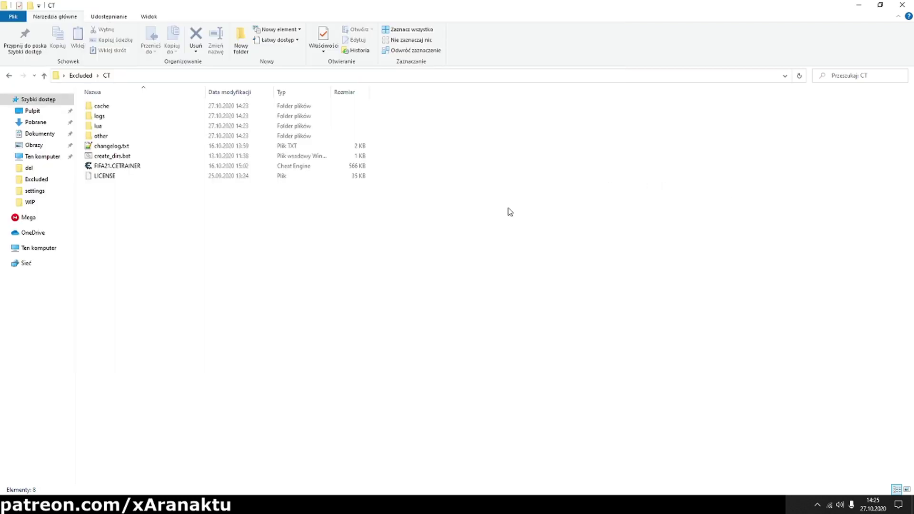
pyautogui.doubleClick(195, 166)
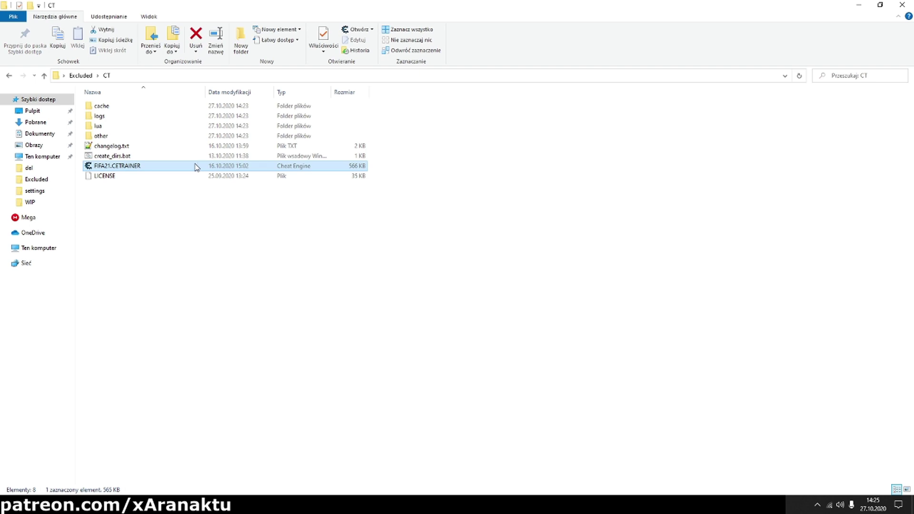
pyautogui.click(243, 206)
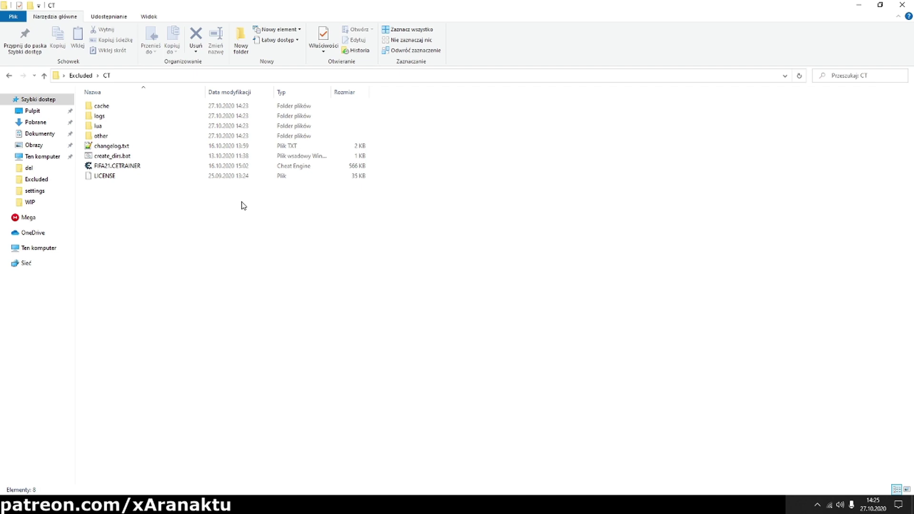
pyautogui.doubleClick(197, 167)
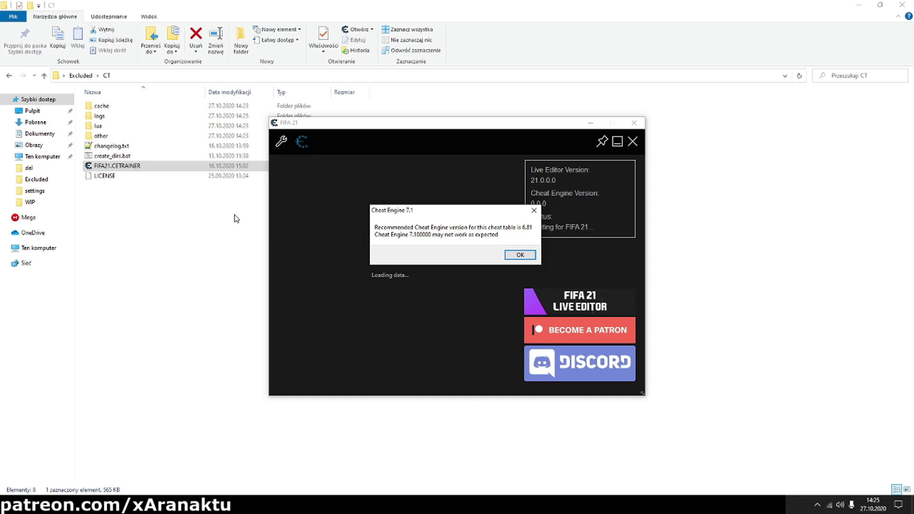
pyautogui.click(519, 254)
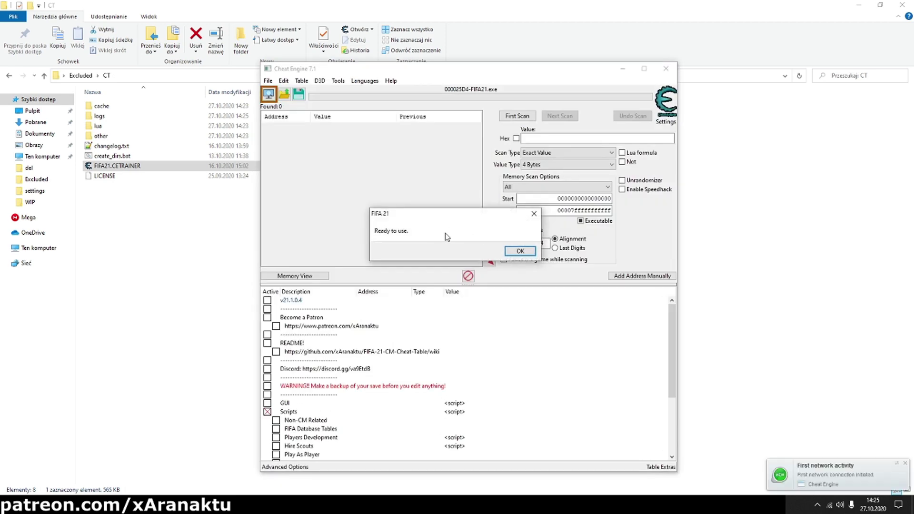
pyautogui.click(520, 251)
# Arrange the Cheat Engine and trainer windows side by side, and open the Players Editor briefly before closing it.
pyautogui.moveTo(431, 76); pyautogui.dragTo(442, 29)
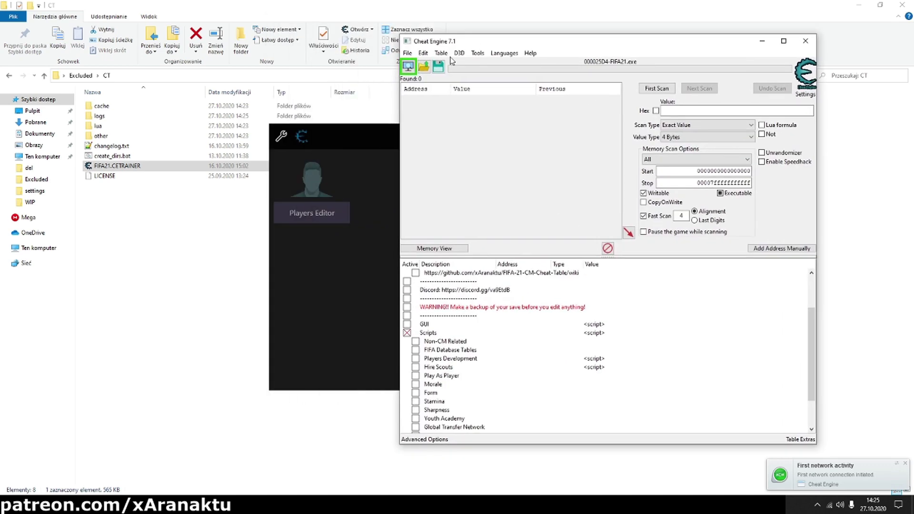
pyautogui.click(257, 144)
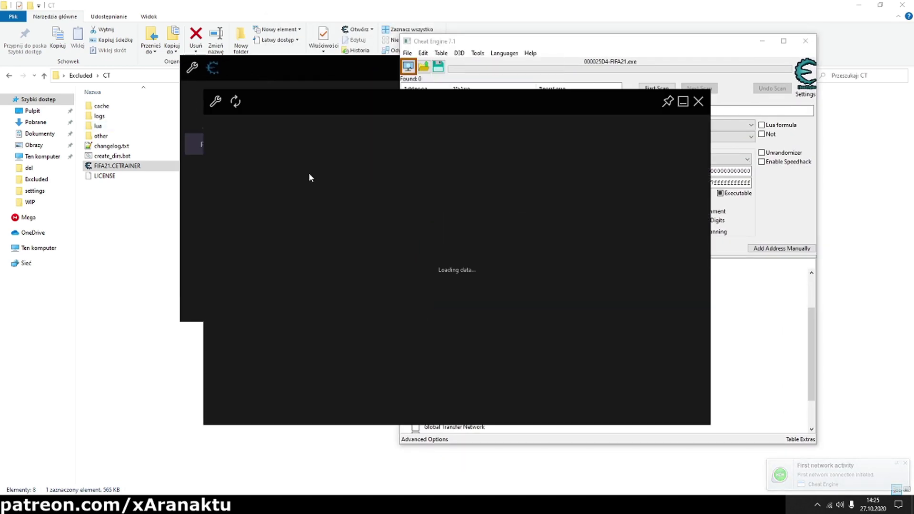
pyautogui.click(698, 101)
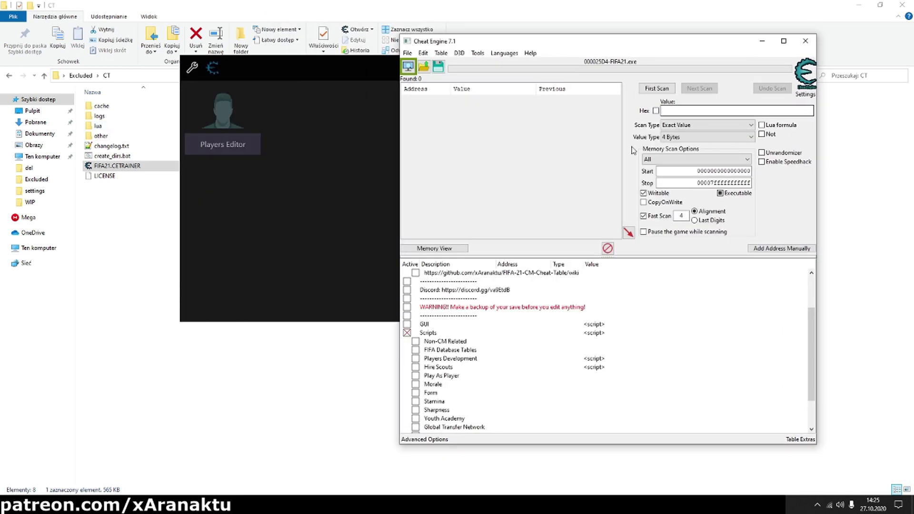
# Try the Hire Scouts script with Free 5/5 Scouts and the Players Development script, switching each off again.
pyautogui.scroll(-2, 461, 369)
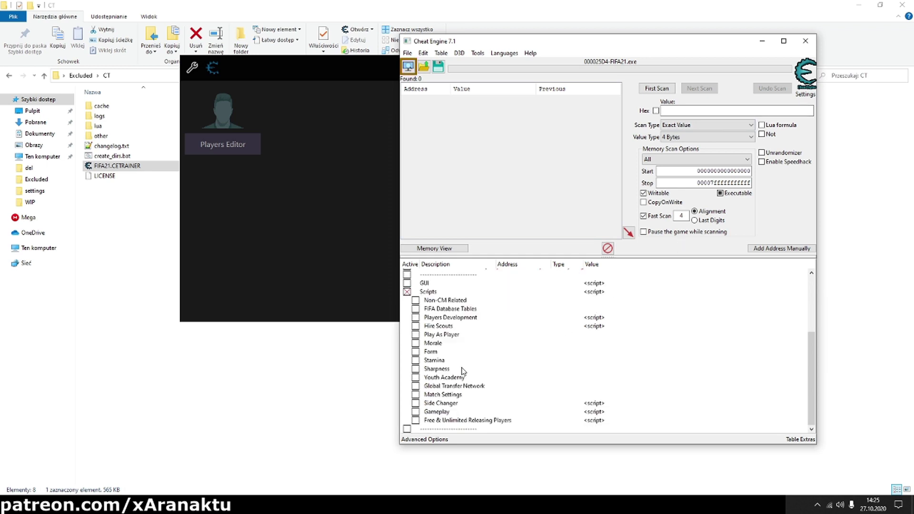
pyautogui.click(415, 327)
pyautogui.click(419, 335)
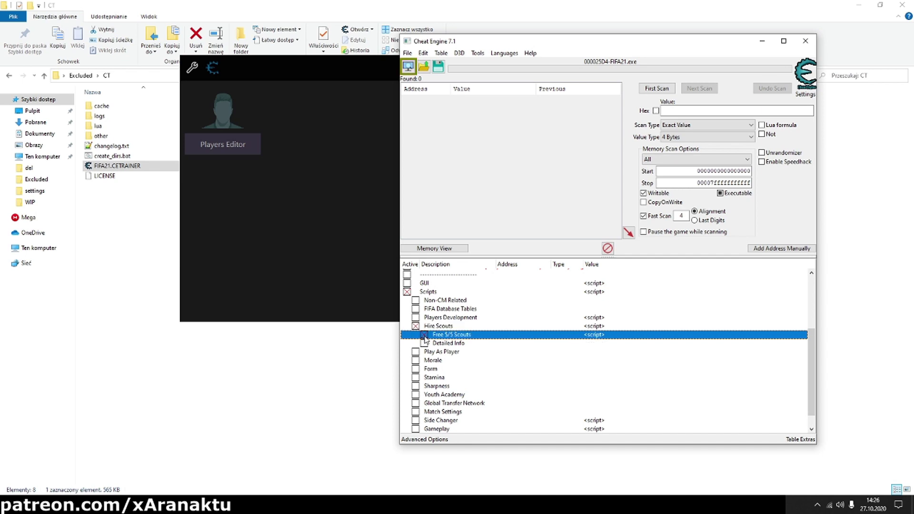
pyautogui.click(415, 327)
pyautogui.click(416, 317)
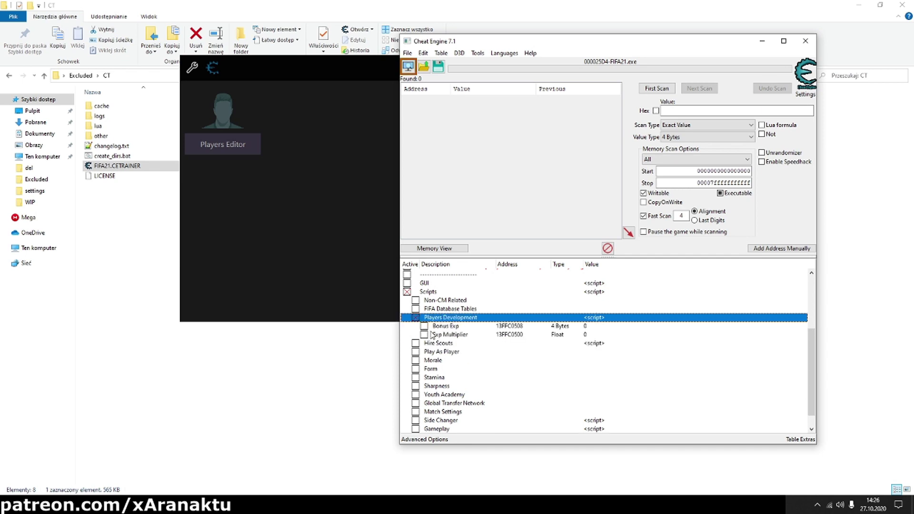
pyautogui.click(415, 317)
# Expand FIFA Database Tables, Players Table and Player Info, and widen the address list columns so the player values are readable.
pyautogui.click(415, 308)
pyautogui.click(424, 317)
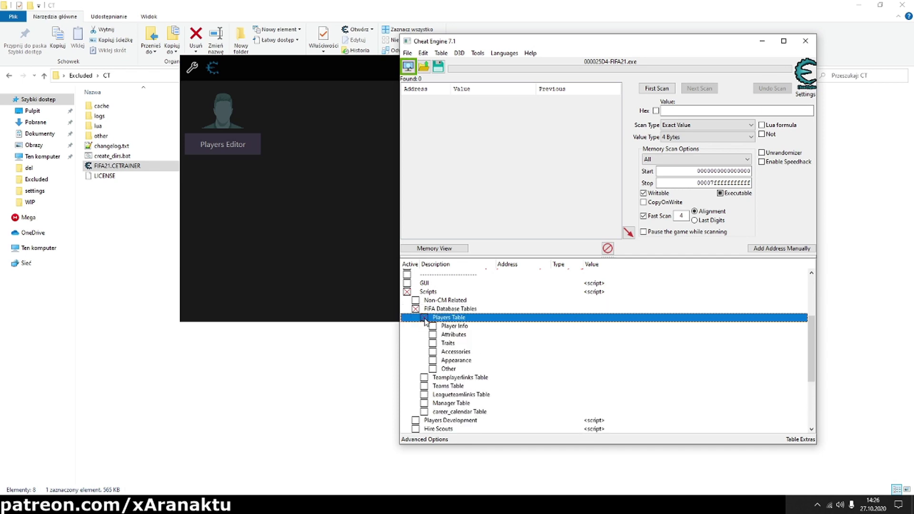
pyautogui.click(432, 326)
pyautogui.scroll(-2, 435, 335)
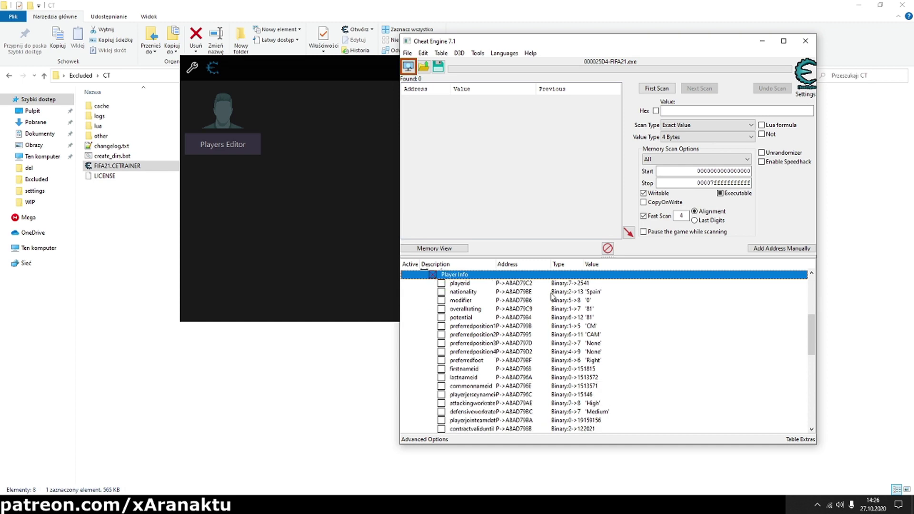
pyautogui.scroll(2, 552, 323)
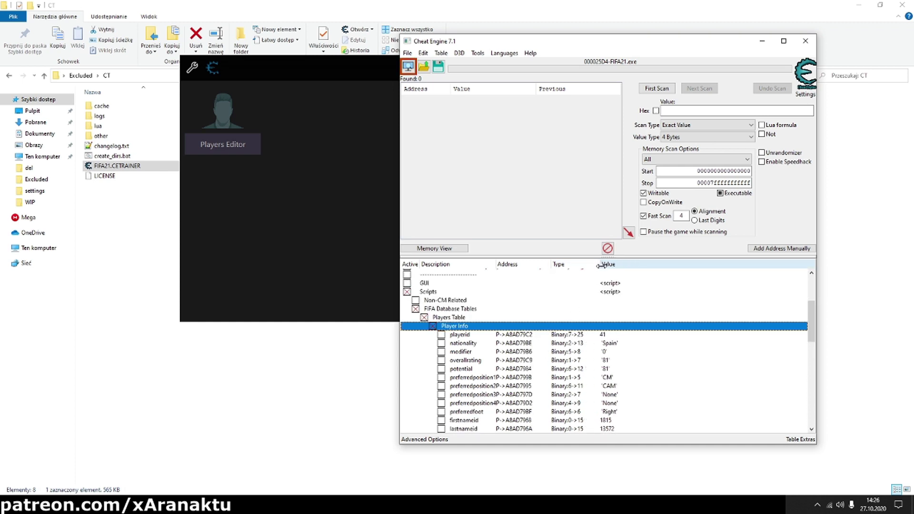
pyautogui.moveTo(598, 266); pyautogui.dragTo(620, 270)
pyautogui.moveTo(550, 267)
pyautogui.mouseDown()
pyautogui.moveTo(572, 270)
pyautogui.moveTo(511, 277)
pyautogui.moveTo(550, 280)
pyautogui.mouseUp()
pyautogui.moveTo(496, 269); pyautogui.dragTo(536, 279)
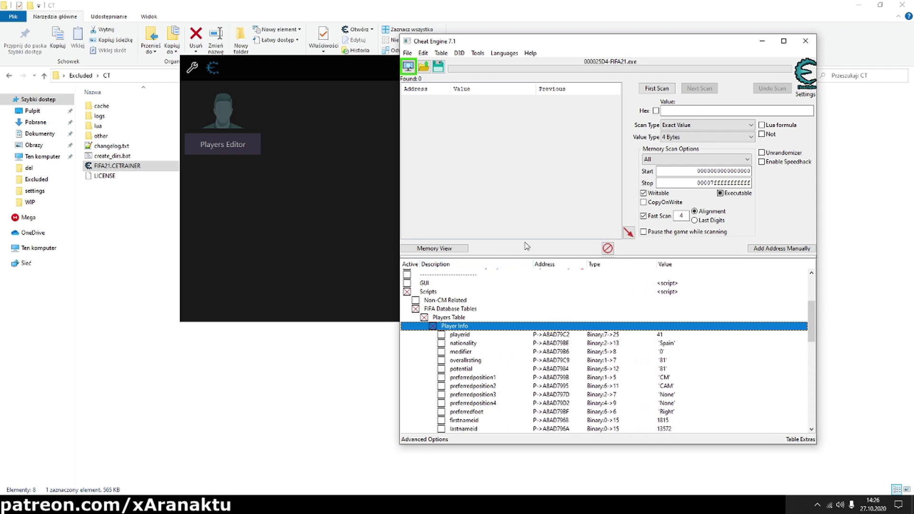
# Close Cheat Engine 7.1, and start Cheat Engine 6.8.1 with its window placed beside the CT folder's file list.
pyautogui.click(805, 41)
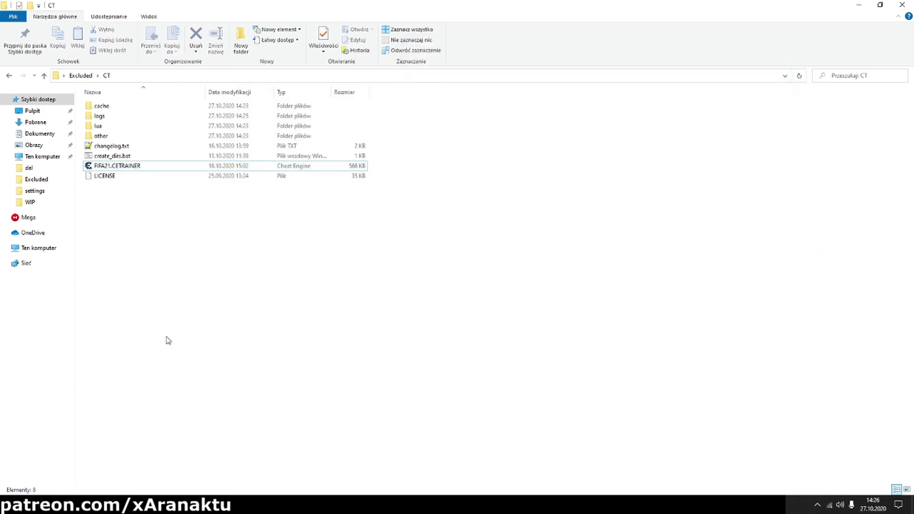
pyautogui.press('Return')
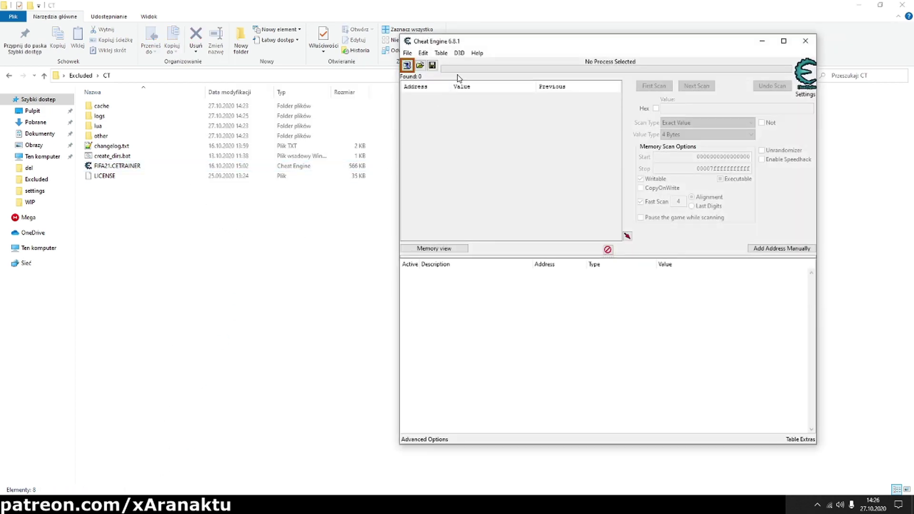
pyautogui.moveTo(451, 42); pyautogui.dragTo(433, 24)
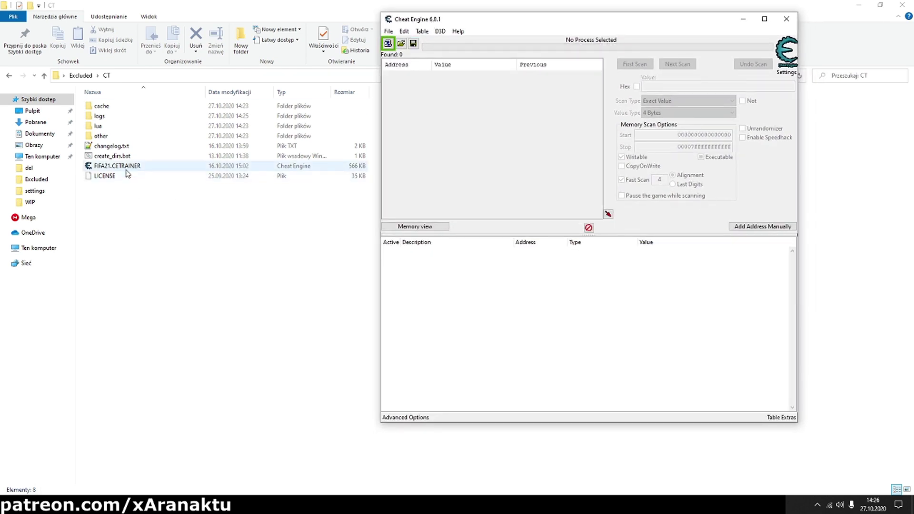
# Load FIFA21.CETRAINER into Cheat Engine 6.8.1, acknowledge the ready message, check the activated scripts, and close the program.
pyautogui.moveTo(121, 167); pyautogui.dragTo(472, 278)
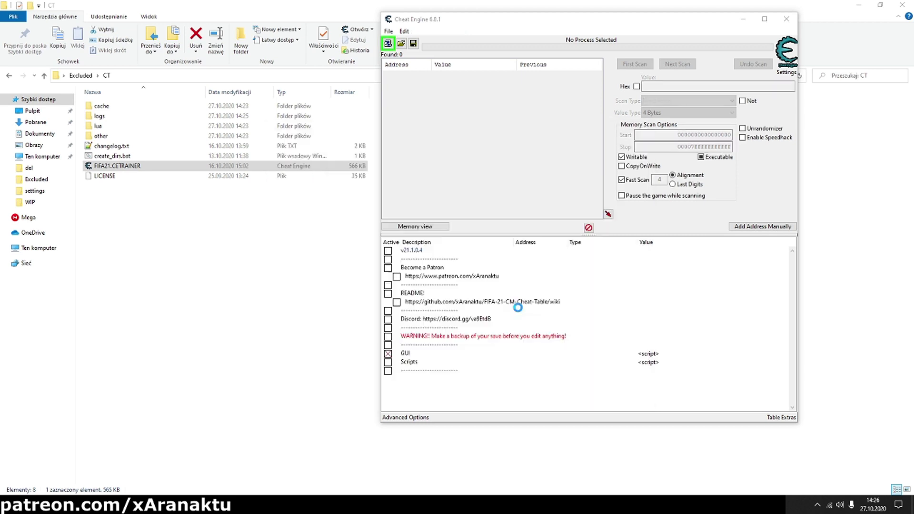
pyautogui.click(520, 252)
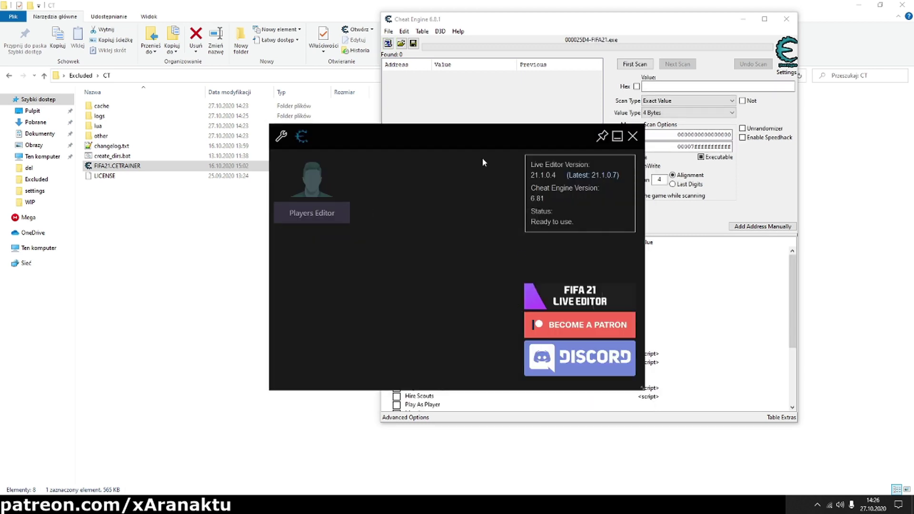
pyautogui.moveTo(477, 138)
pyautogui.mouseDown()
pyautogui.moveTo(508, 147)
pyautogui.moveTo(484, 144)
pyautogui.mouseUp()
pyautogui.click(766, 199)
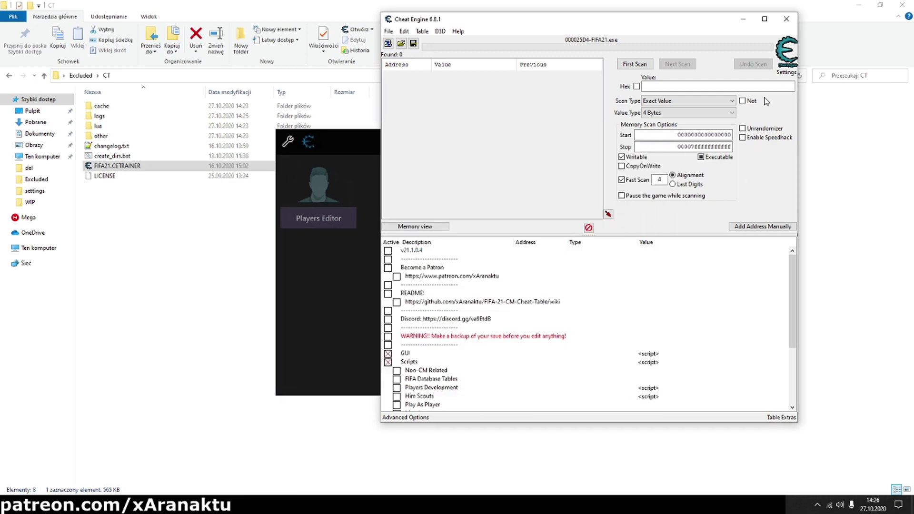
pyautogui.click(785, 20)
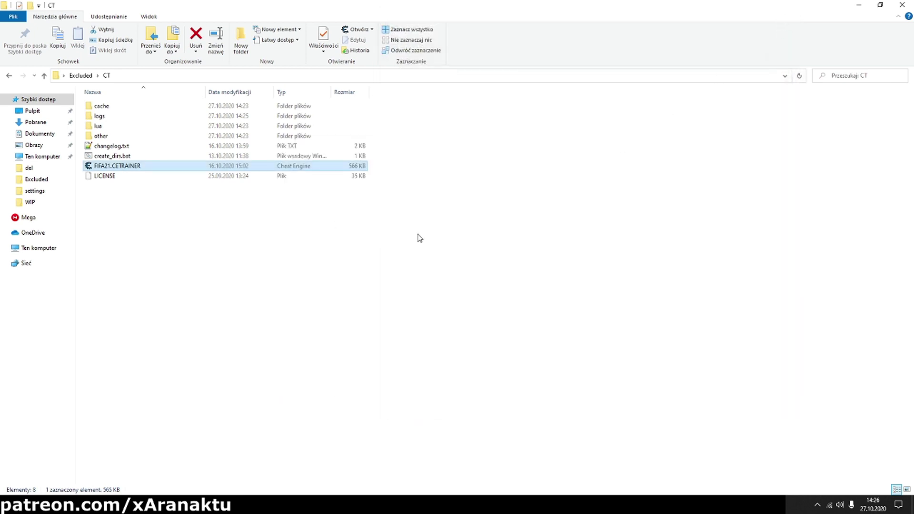
# Start Cheat Engine 6.8.1 and browse to the Desktop (Pulpit) folder in its dialog for opening an existing file.
pyautogui.click(335, 260)
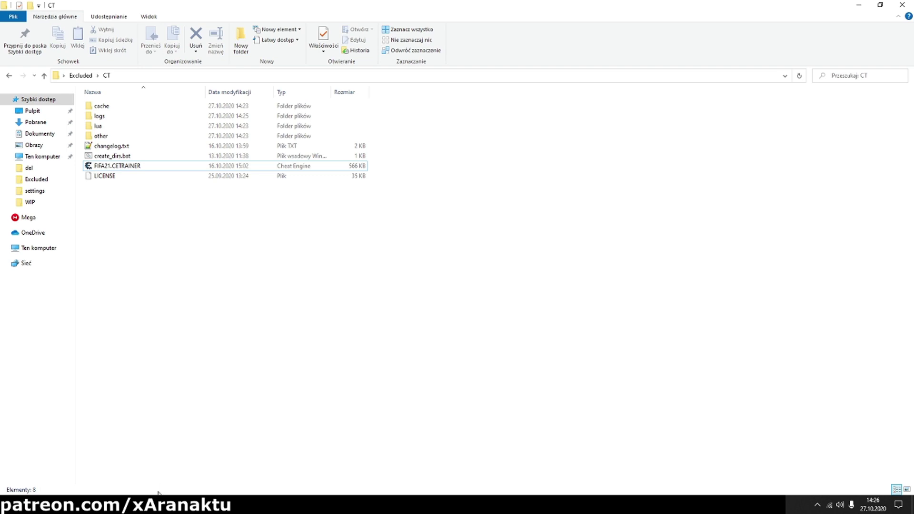
pyautogui.click(225, 504)
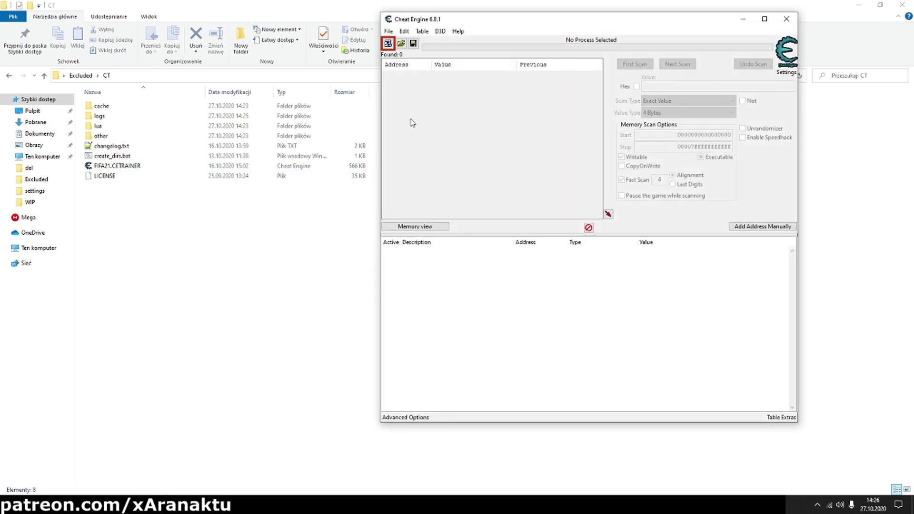
pyautogui.click(401, 44)
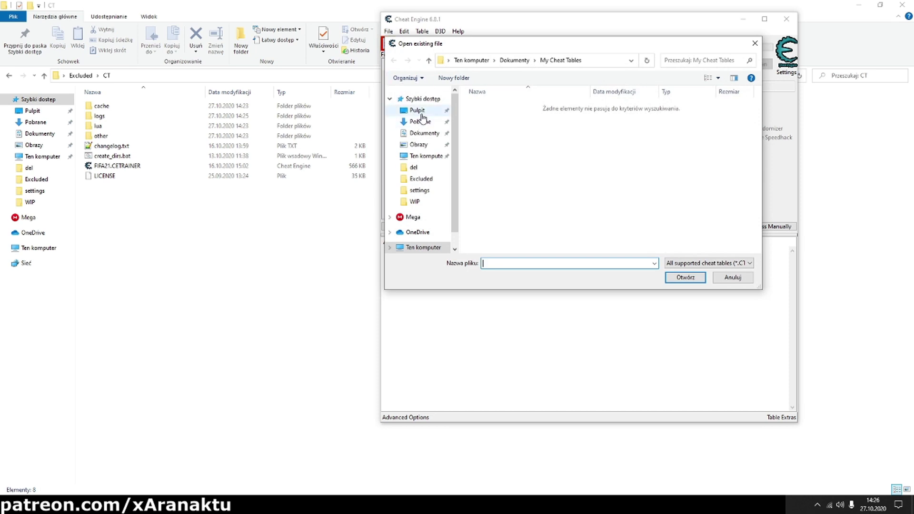
pyautogui.click(422, 112)
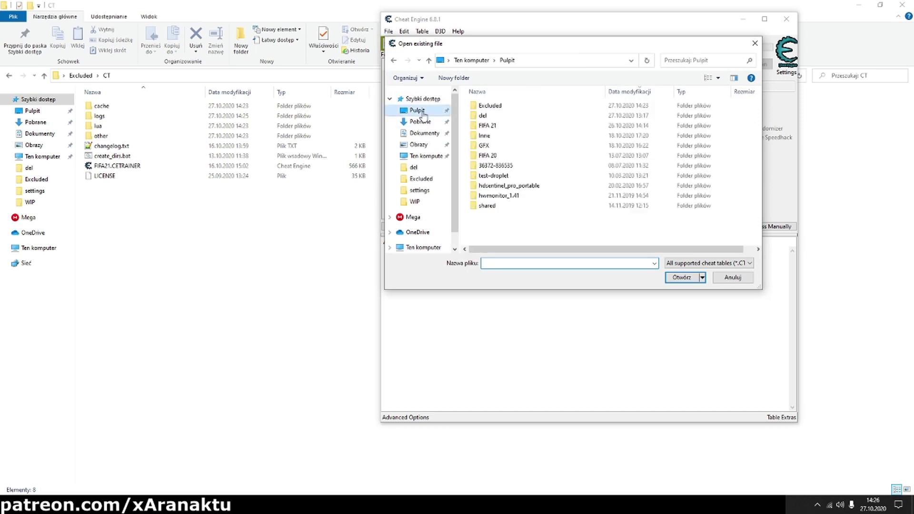
pyautogui.doubleClick(487, 116)
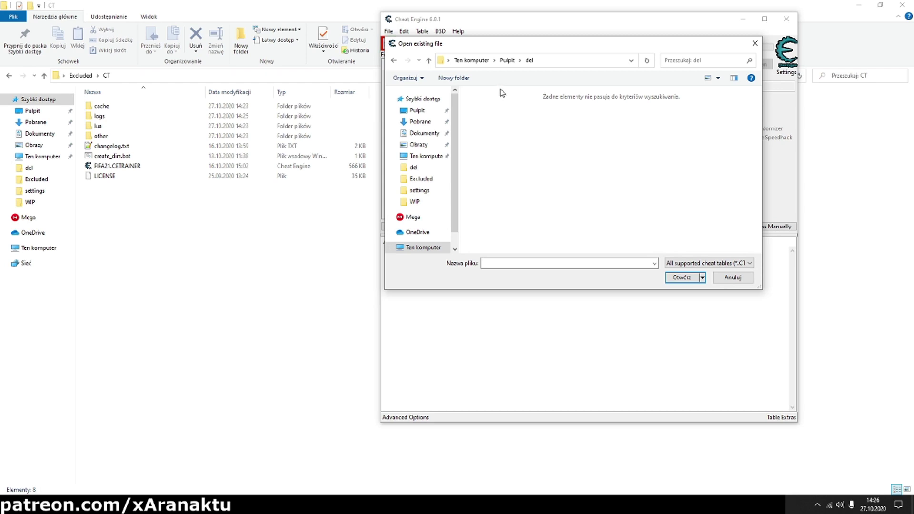
pyautogui.click(506, 61)
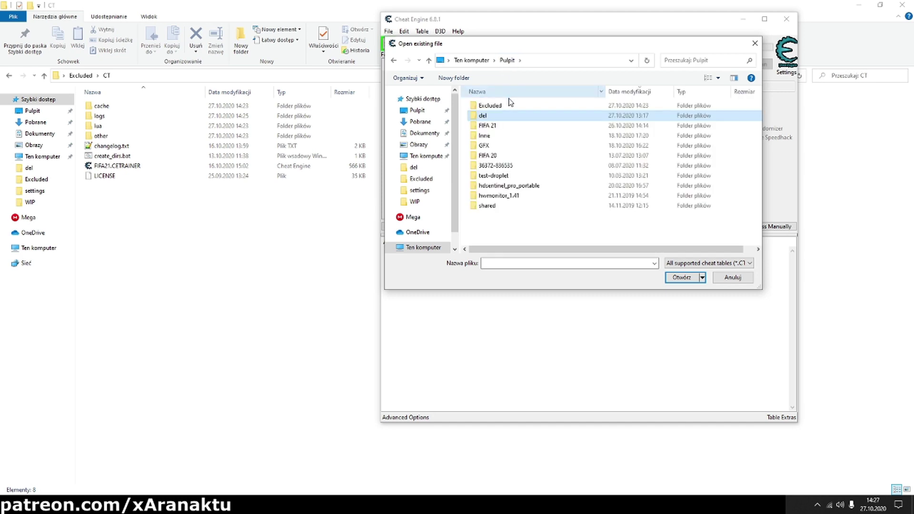
# Open FIFA21.CETRAINER from the Excluded\CT folder in Cheat Engine 6.8.1.
pyautogui.doubleClick(509, 105)
pyautogui.doubleClick(508, 106)
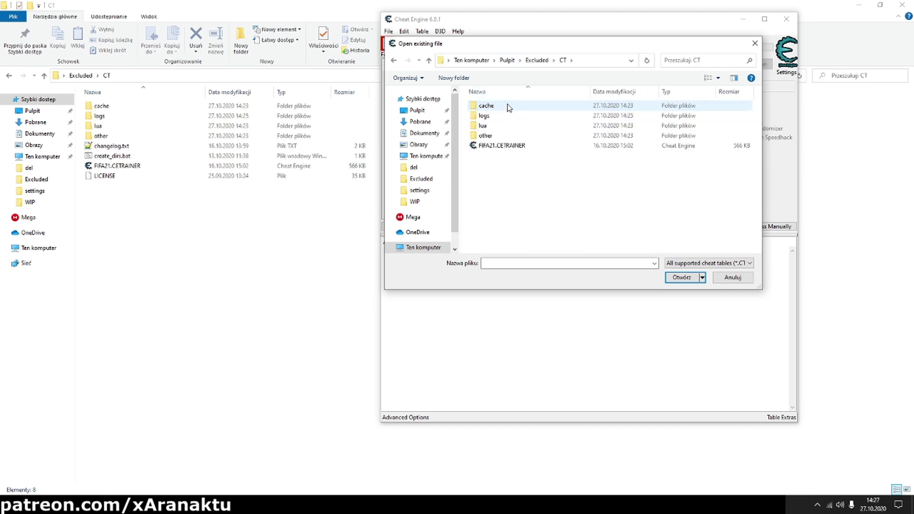
pyautogui.click(500, 148)
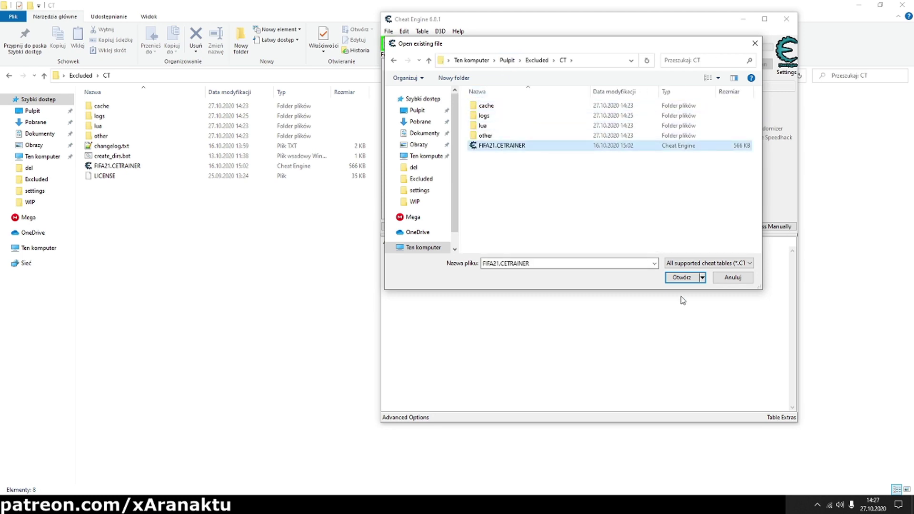
pyautogui.click(679, 276)
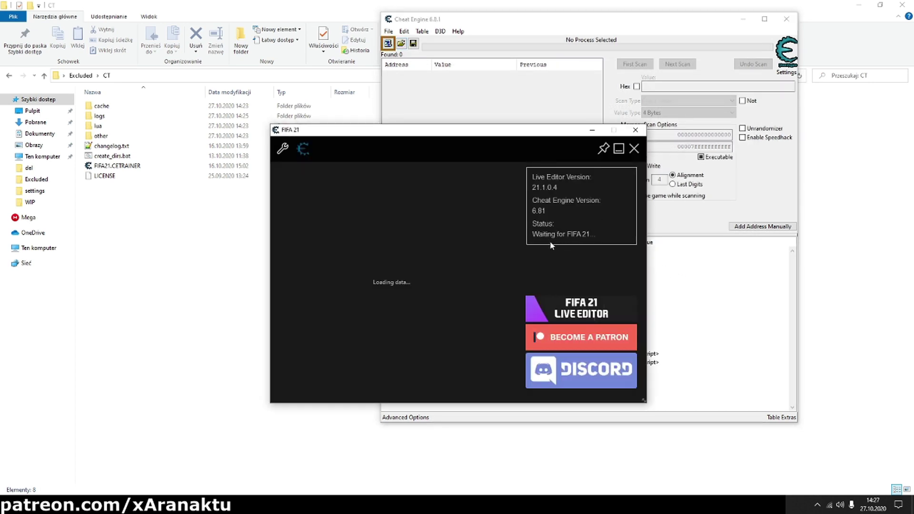
# Acknowledge the ready message and close both the FIFA 21 Live Editor window and Cheat Engine 6.8.1.
pyautogui.click(519, 252)
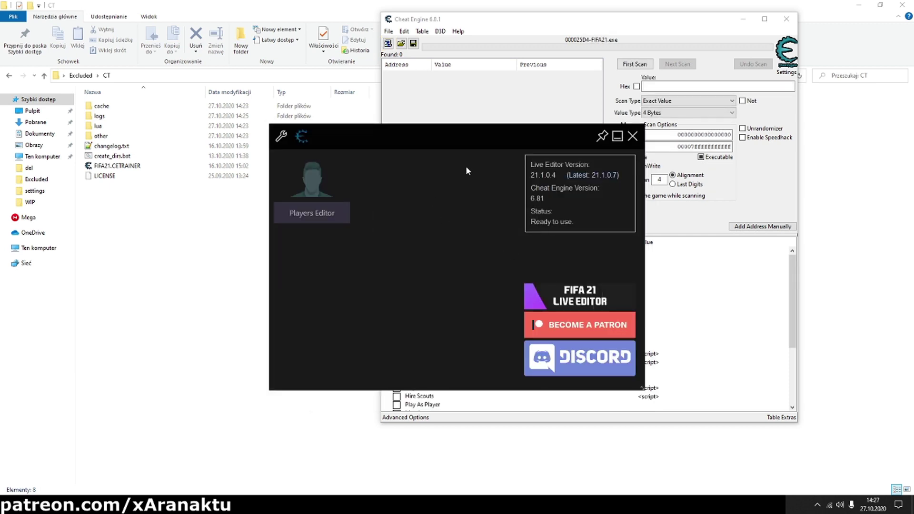
pyautogui.click(633, 137)
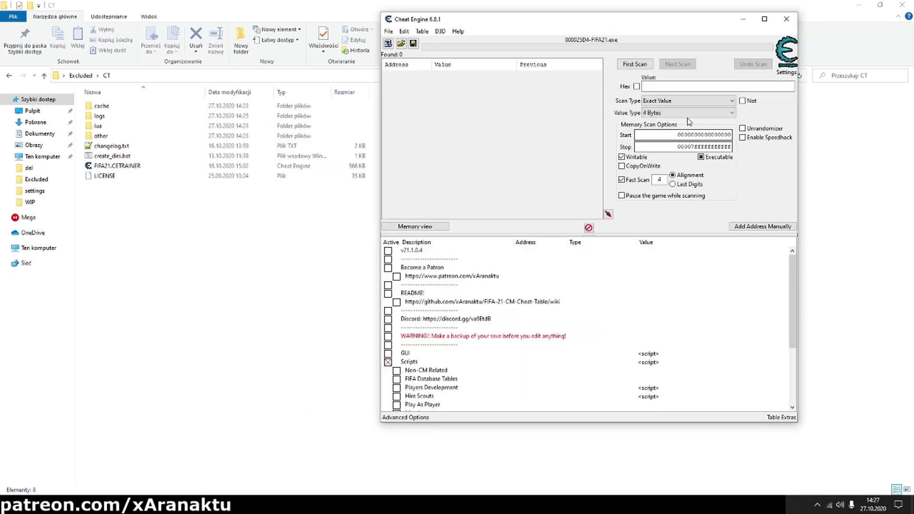
pyautogui.click(786, 19)
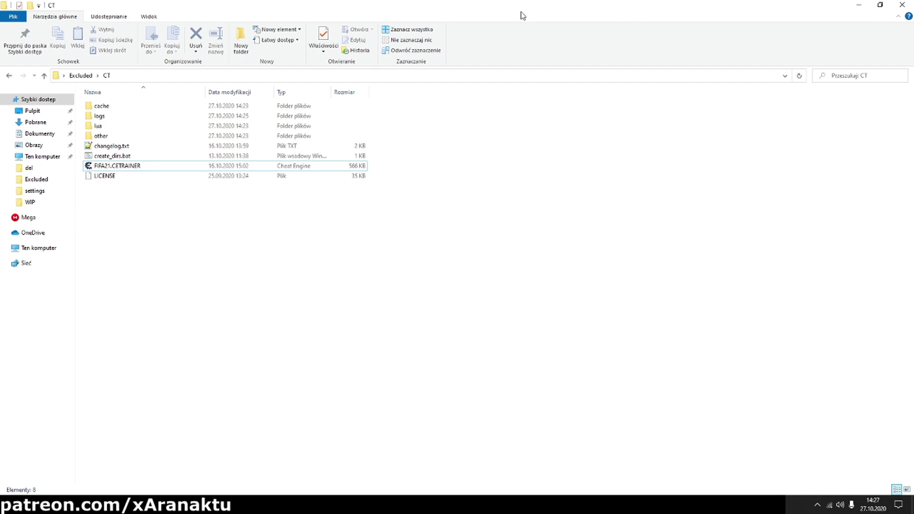
# Restore the CT folder window to a smaller size and move FIFA21.CETRAINER out of the folder onto the desktop.
pyautogui.moveTo(400, 7); pyautogui.dragTo(455, 25)
pyautogui.click(247, 192)
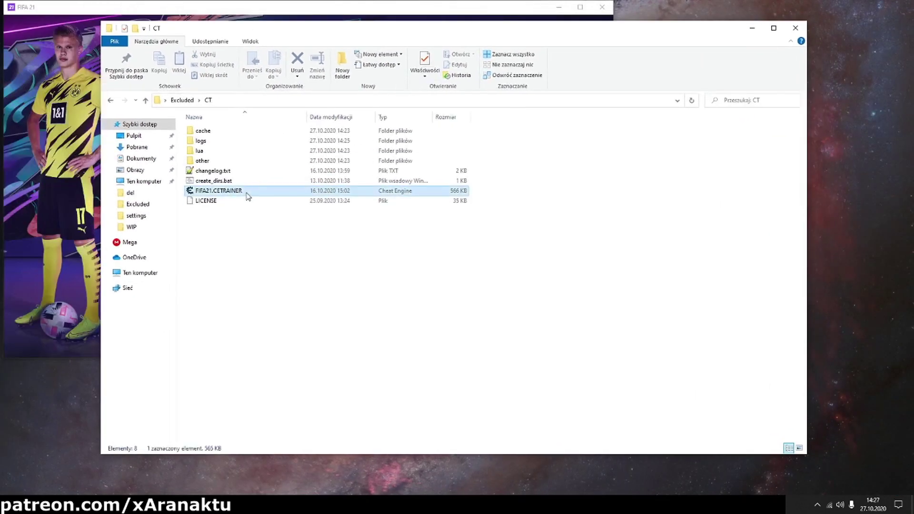
pyautogui.moveTo(247, 195); pyautogui.dragTo(816, 196)
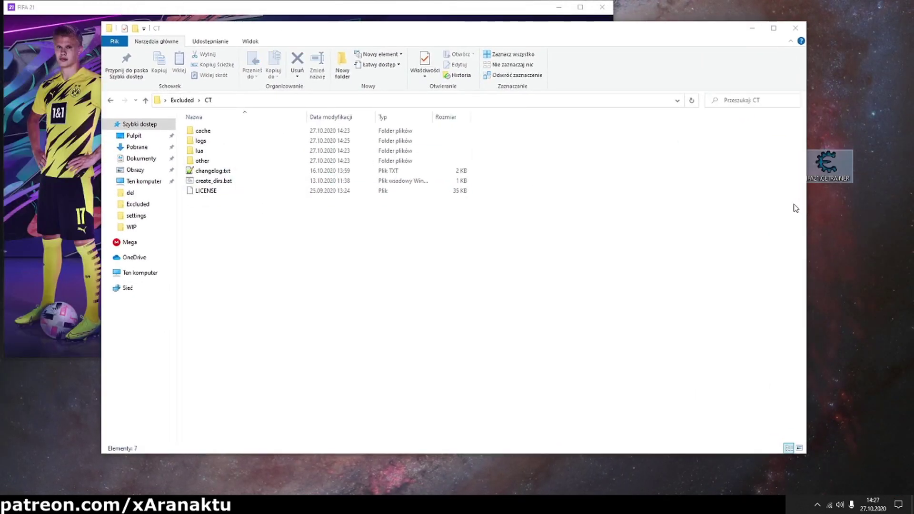
# Try running FIFA21.CETRAINER from the desktop, away from its lua folder, and dismiss the error dialogs.
pyautogui.moveTo(611, 32); pyautogui.dragTo(540, 28)
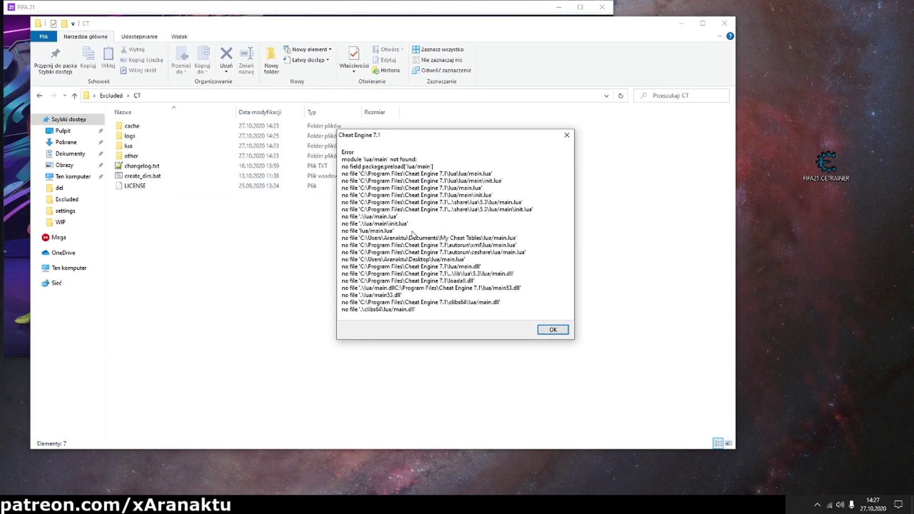
pyautogui.click(550, 332)
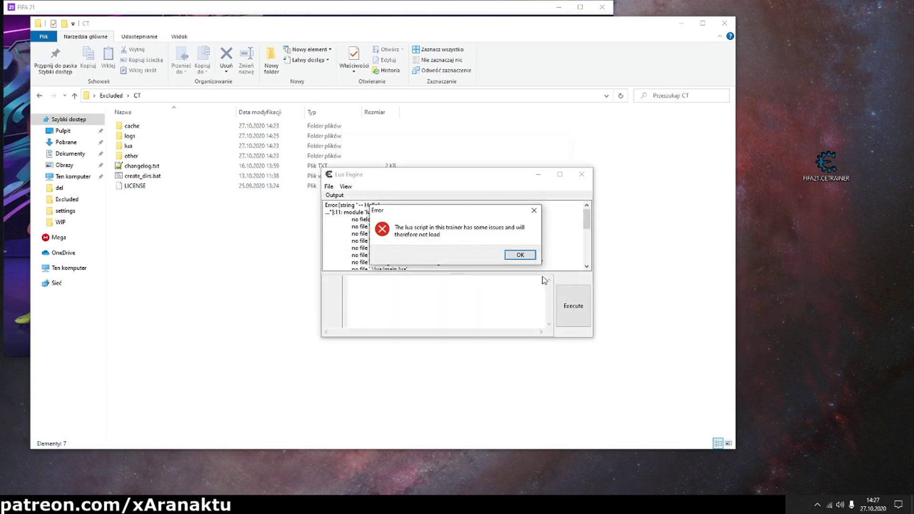
pyautogui.click(523, 260)
# Move FIFA21.CETRAINER back into the CT folder, load it in Cheat Engine 7.1, and close the program.
pyautogui.moveTo(826, 163); pyautogui.dragTo(453, 325)
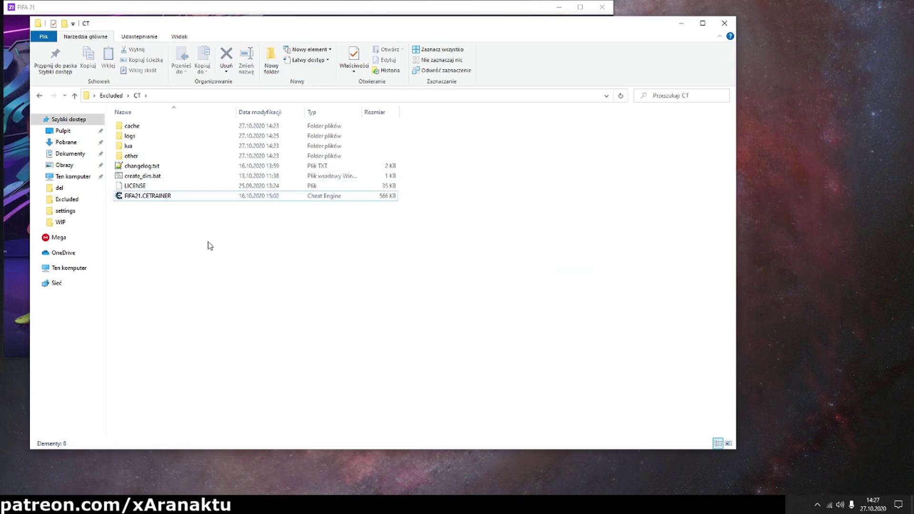
pyautogui.doubleClick(170, 196)
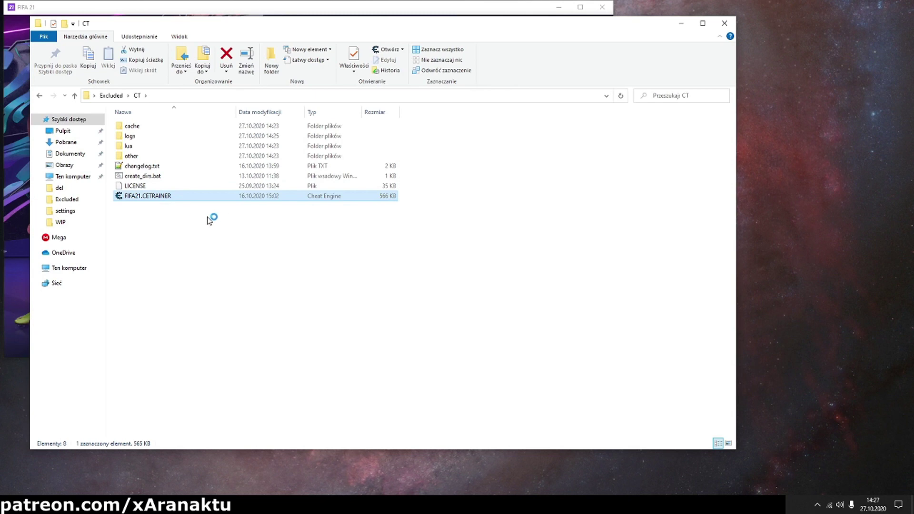
pyautogui.click(513, 254)
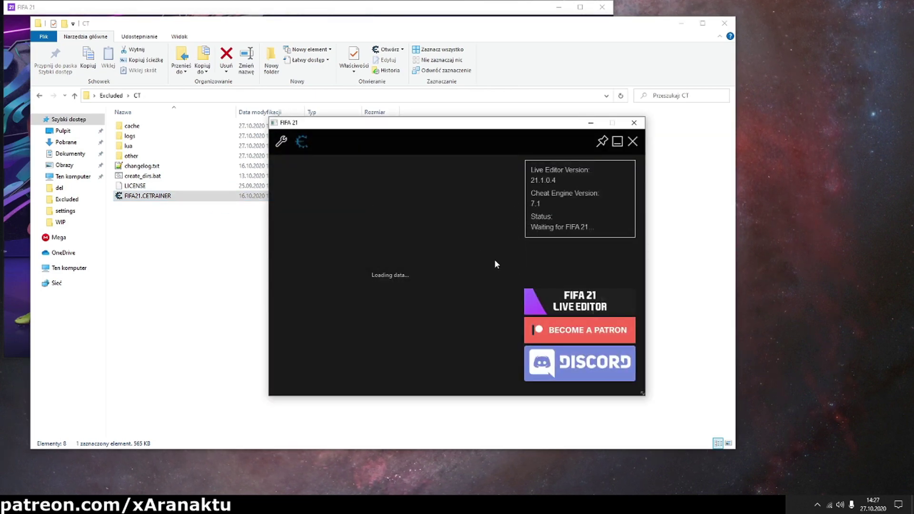
pyautogui.click(520, 251)
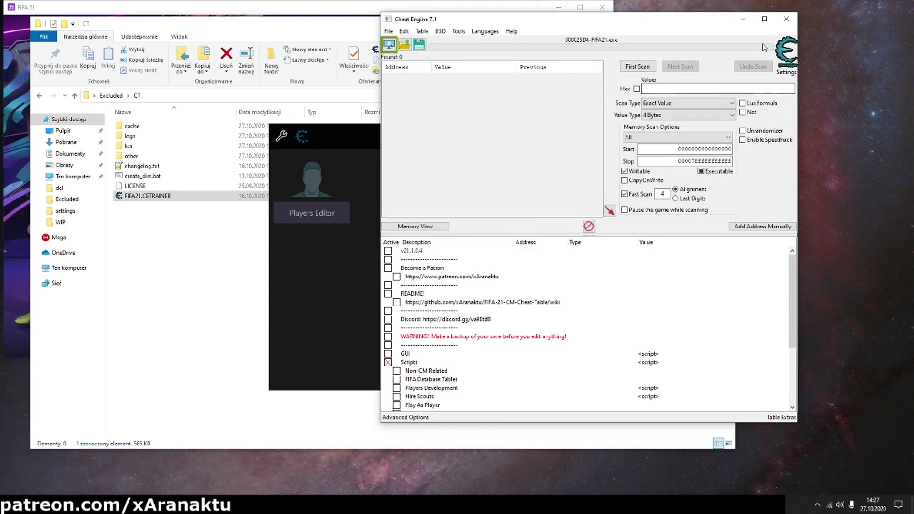
pyautogui.click(786, 19)
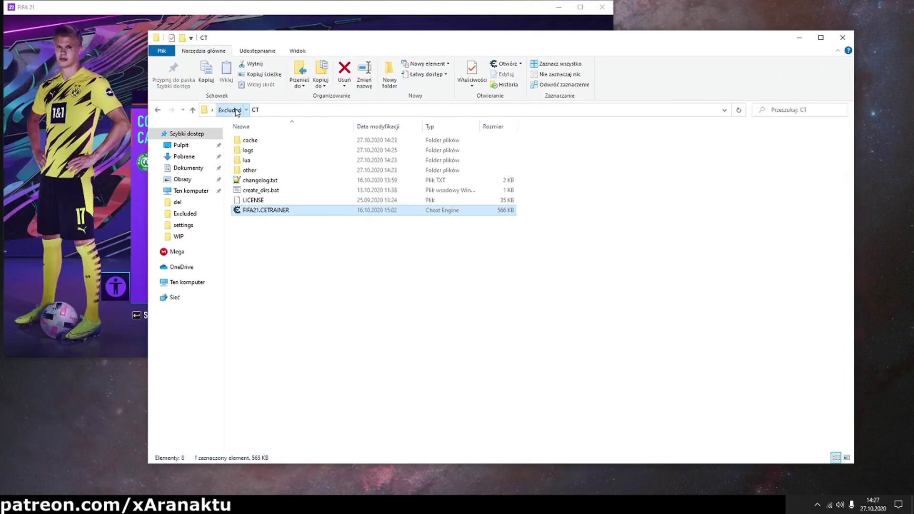
# Go up to the Excluded folder and open the FIFA 21 - Cheat Table.zip archive in WinRAR.
pyautogui.click(229, 110)
pyautogui.click(284, 181)
pyautogui.doubleClick(285, 181)
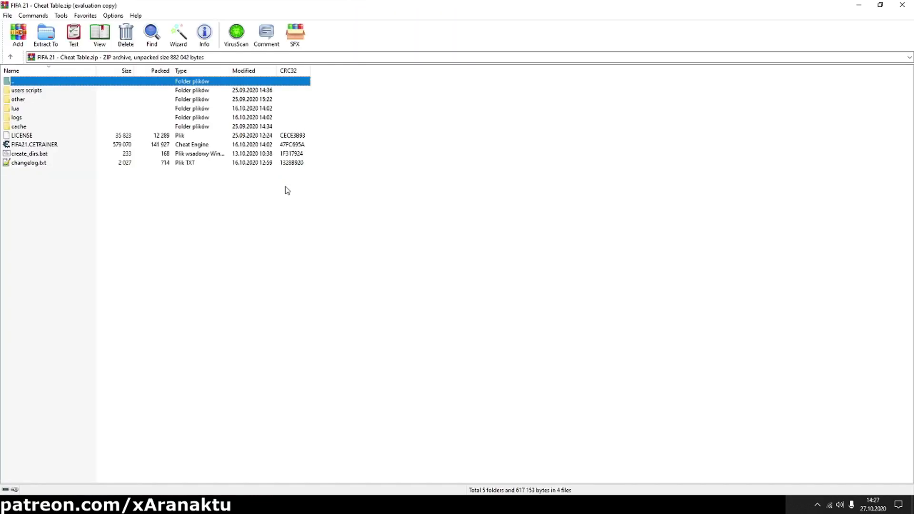
# Try running FIFA21.CETRAINER directly from inside the zip archive, and close the archive, licence reminder and error dialogs.
pyautogui.doubleClick(48, 145)
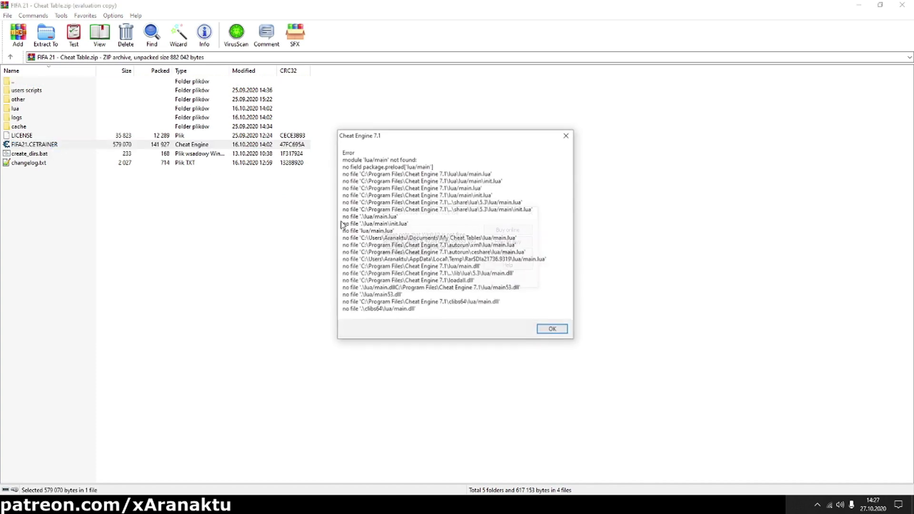
pyautogui.press('Return')
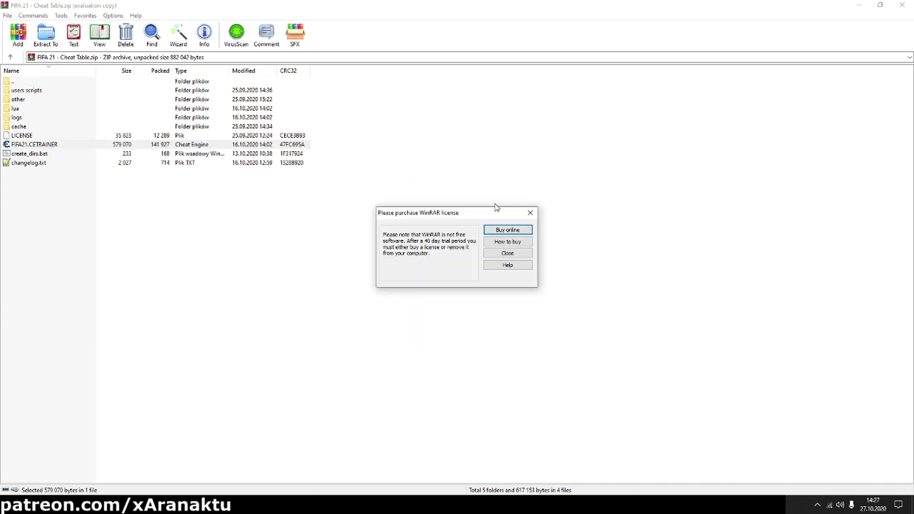
pyautogui.click(529, 212)
pyautogui.press('Escape')
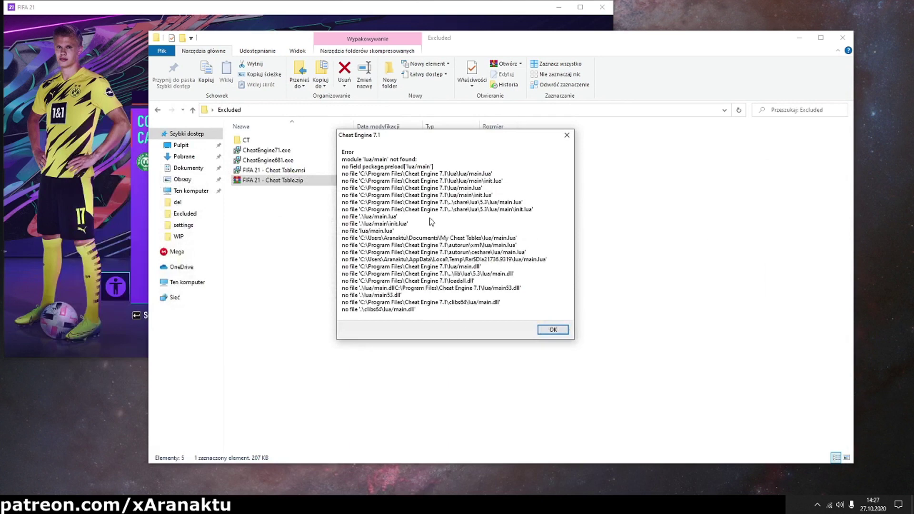
pyautogui.click(543, 328)
pyautogui.click(527, 260)
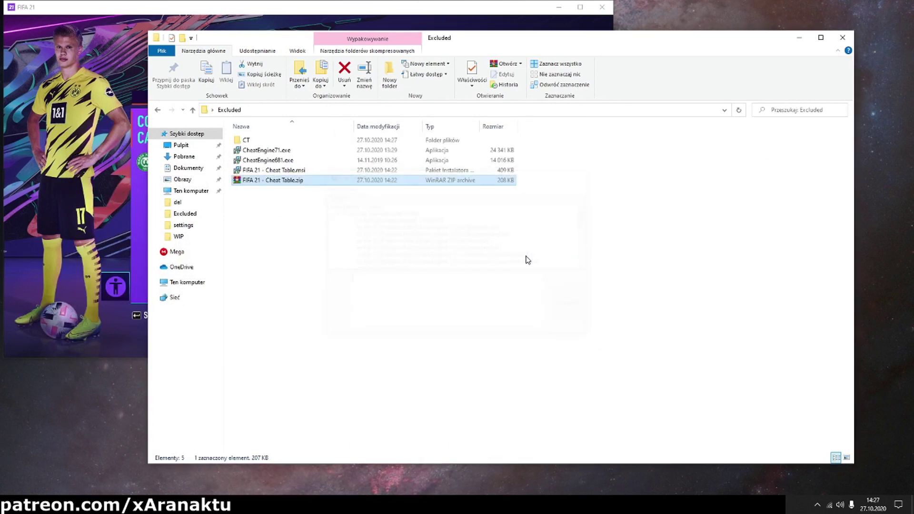
pyautogui.press('Return')
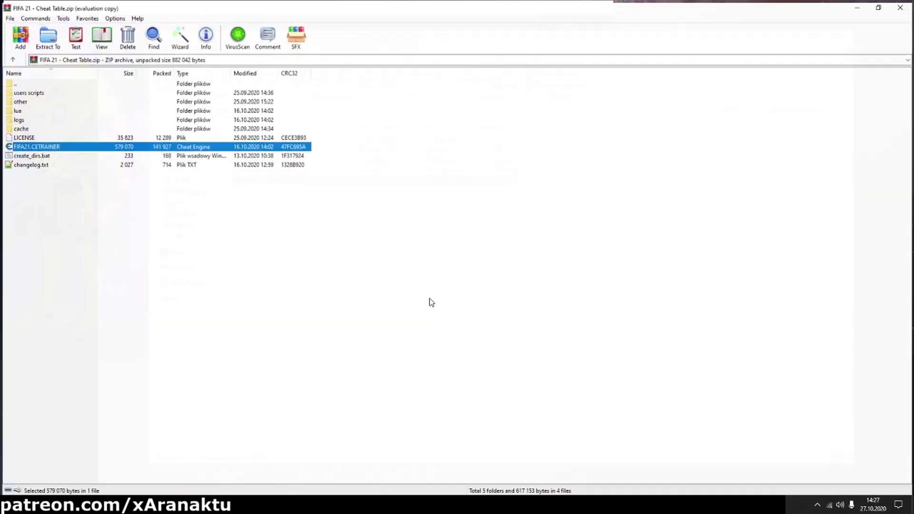
pyautogui.click(904, 6)
pyautogui.click(450, 266)
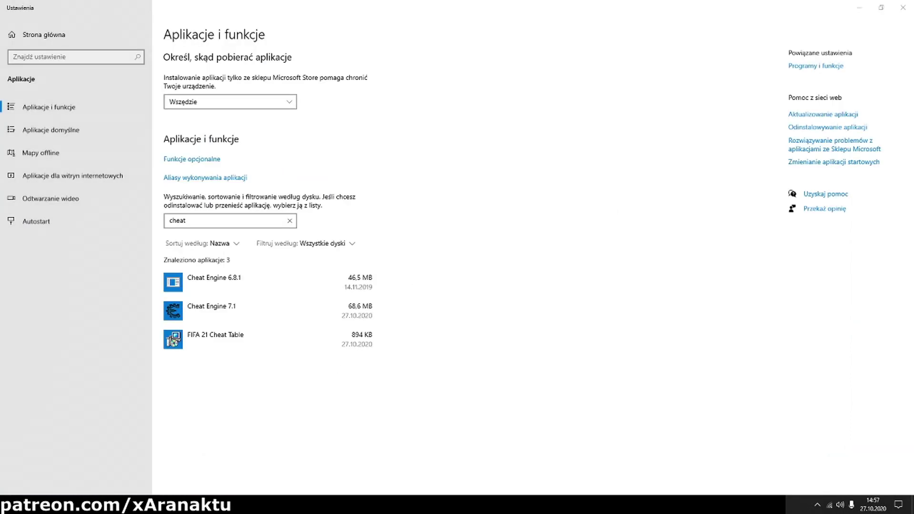
# Uninstall FIFA 21 Cheat Table from the installed Windows applications and close the Settings window.
pyautogui.click(242, 343)
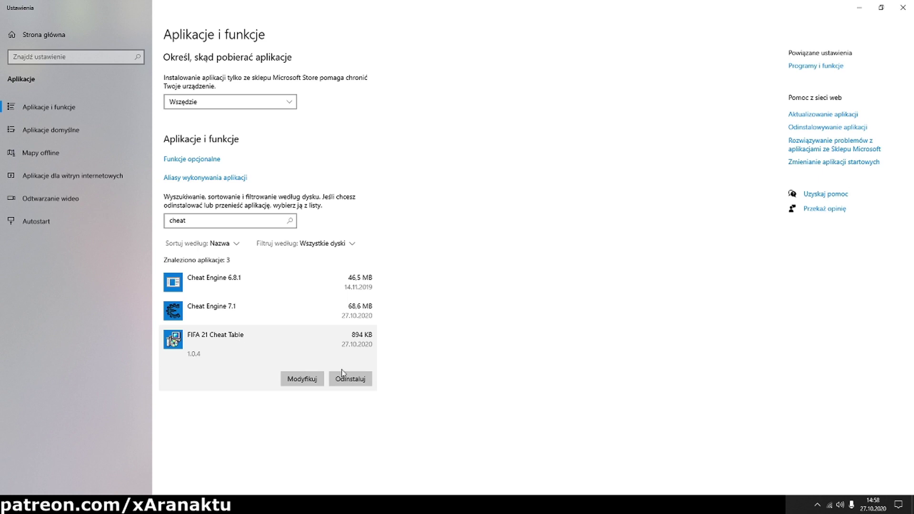
pyautogui.click(341, 374)
pyautogui.click(391, 361)
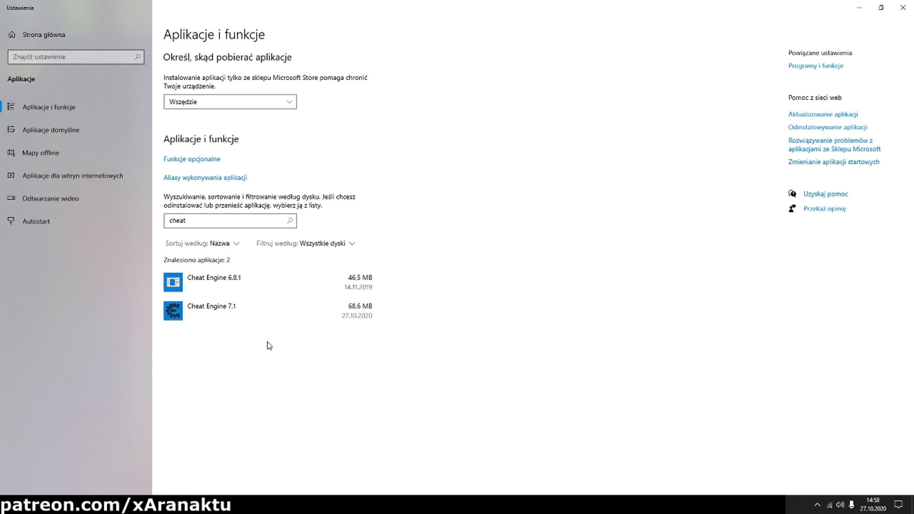
pyautogui.click(902, 7)
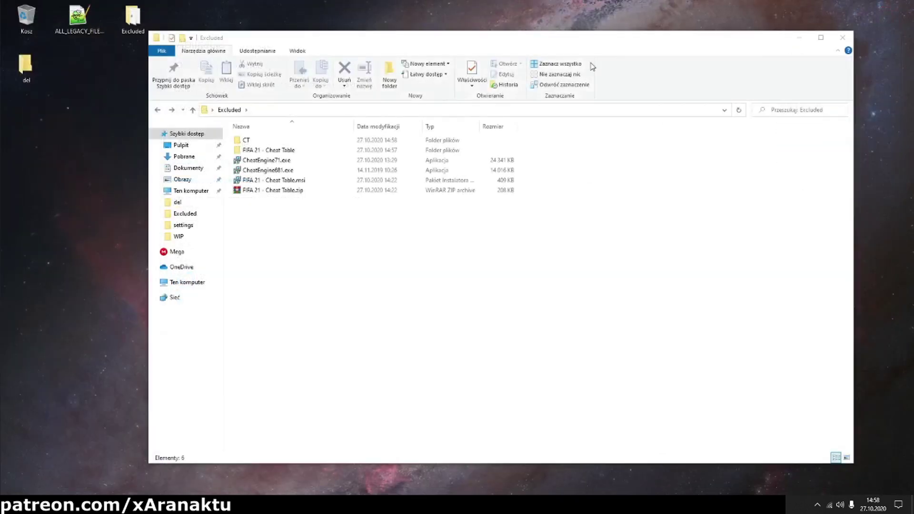
# Check the contents of the extracted FIFA 21 - Cheat Table folder, and delete that folder from Excluded.
pyautogui.doubleClick(285, 150)
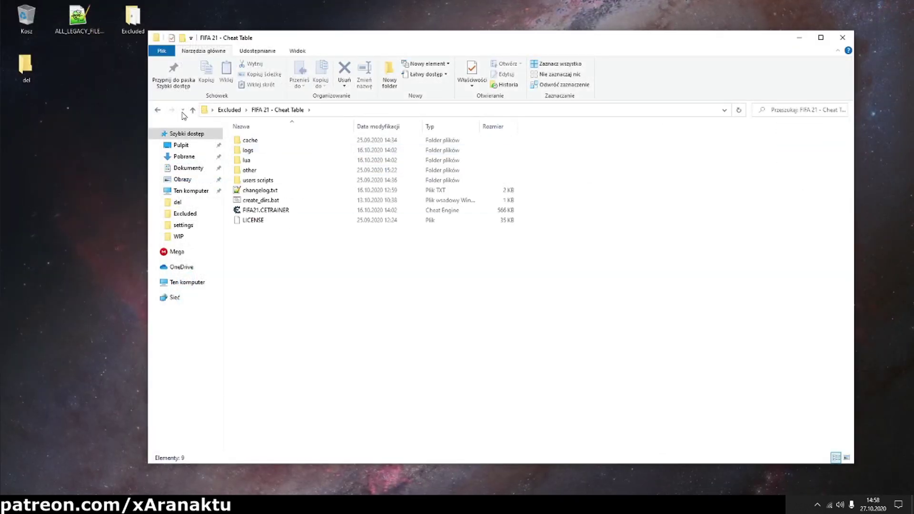
pyautogui.hotkey('alt', 'Left')
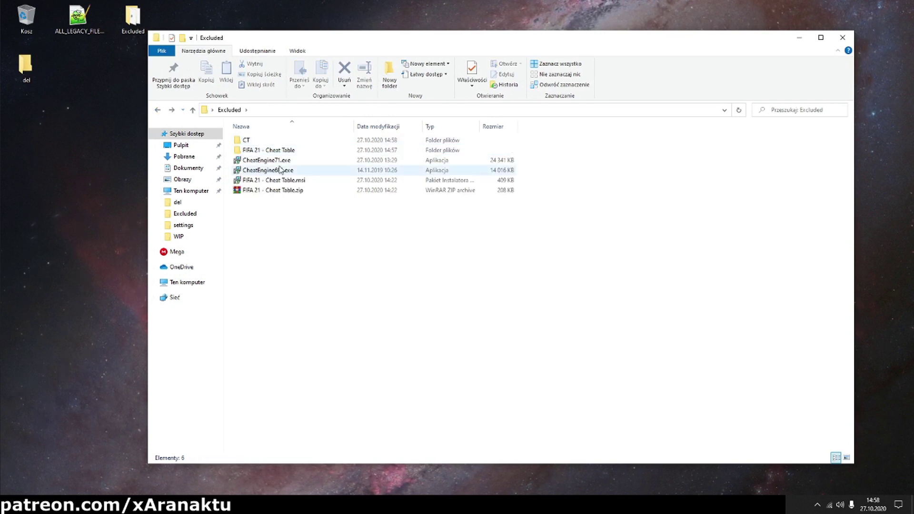
pyautogui.rightClick(286, 150)
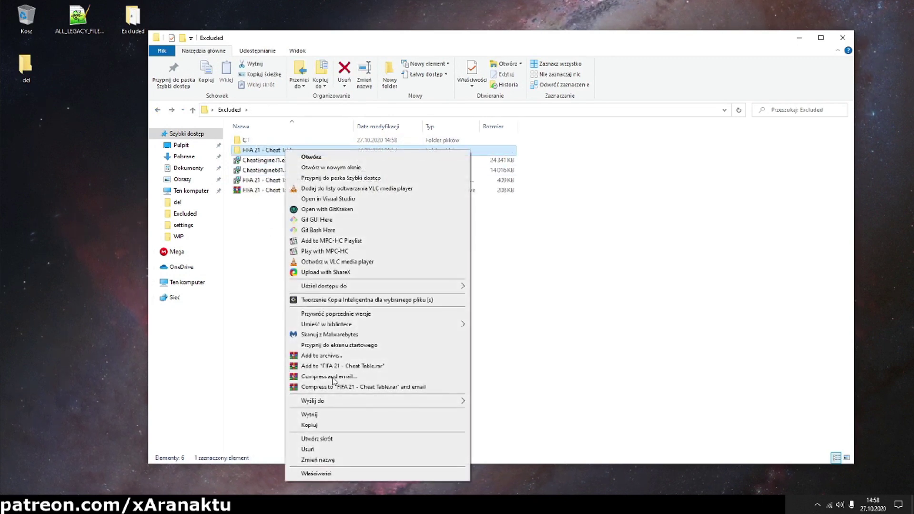
pyautogui.click(308, 449)
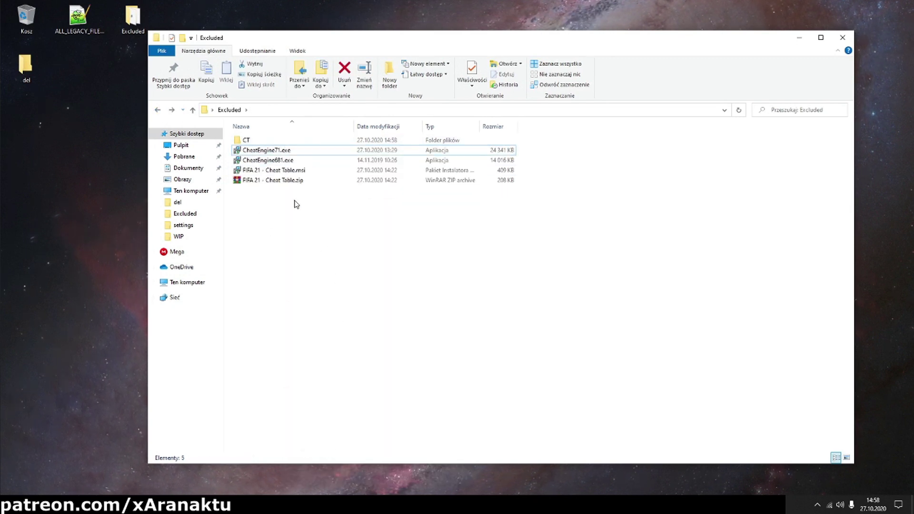
# Delete the CT folder from the Excluded folder.
pyautogui.rightClick(264, 140)
pyautogui.click(316, 439)
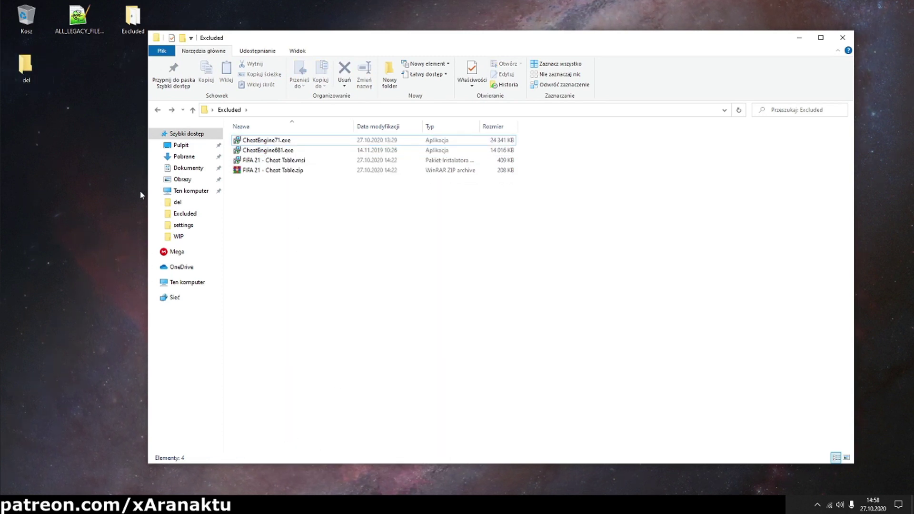
# Check the contents of the Cheat Table folder inside Dokumenty > FIFA 21, and delete that Cheat Table folder.
pyautogui.click(192, 169)
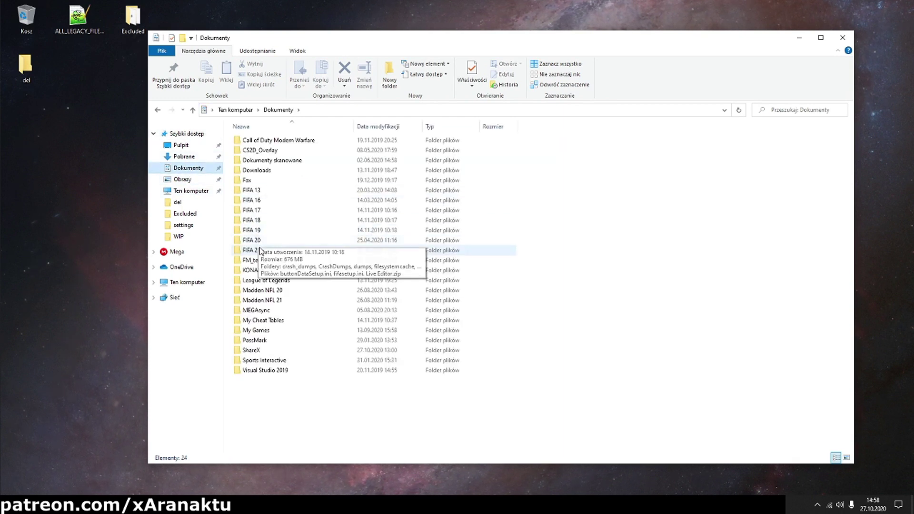
pyautogui.doubleClick(259, 250)
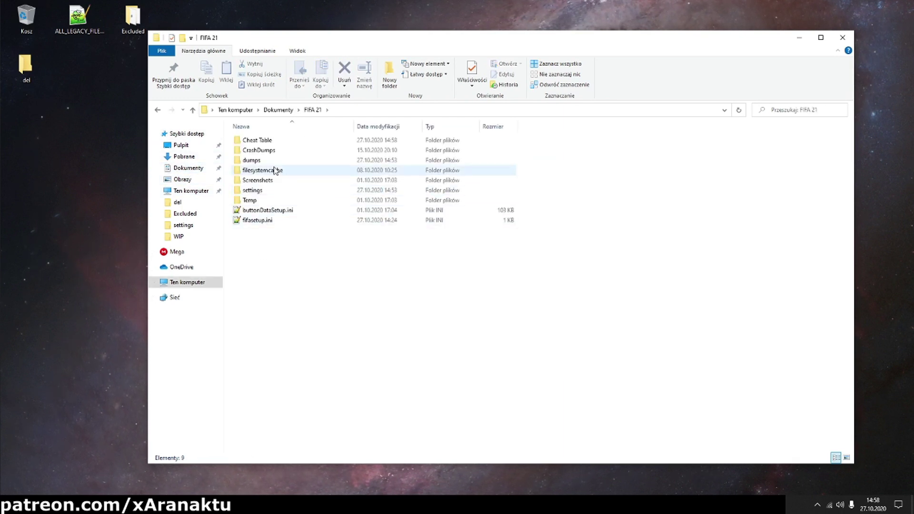
pyautogui.doubleClick(265, 141)
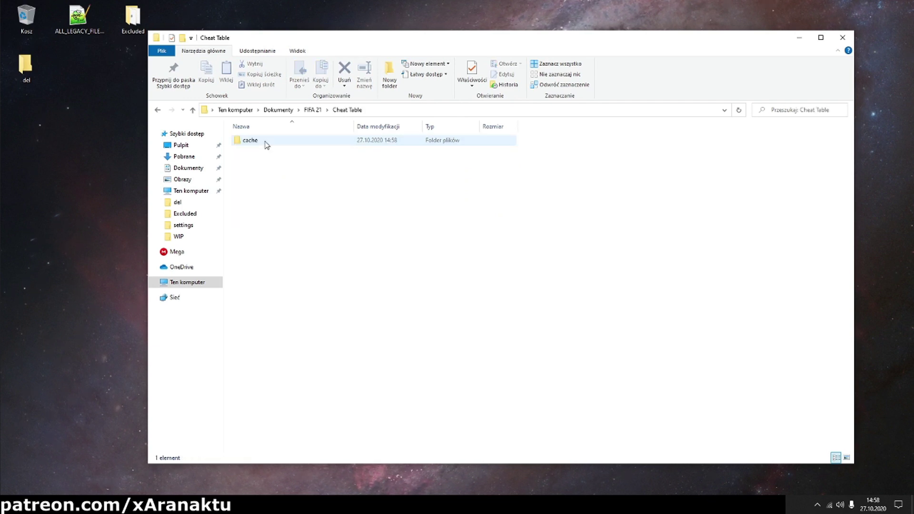
pyautogui.click(267, 144)
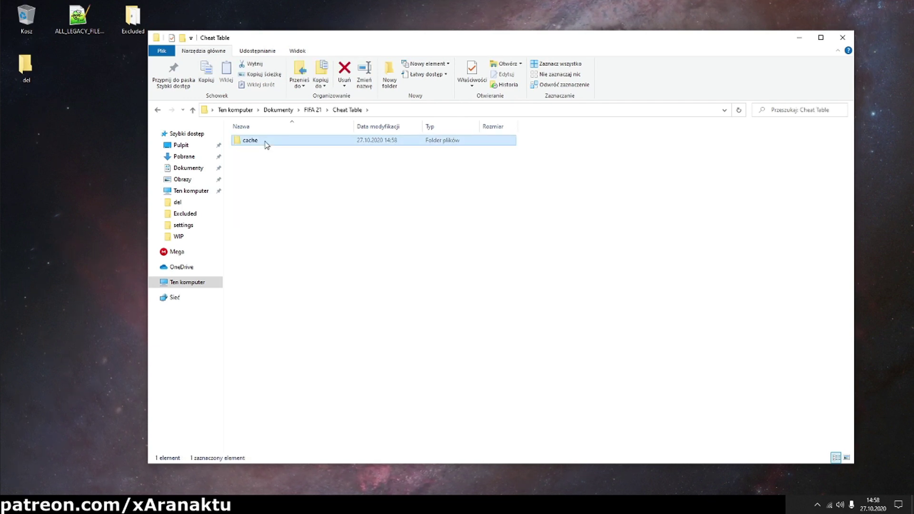
pyautogui.click(278, 164)
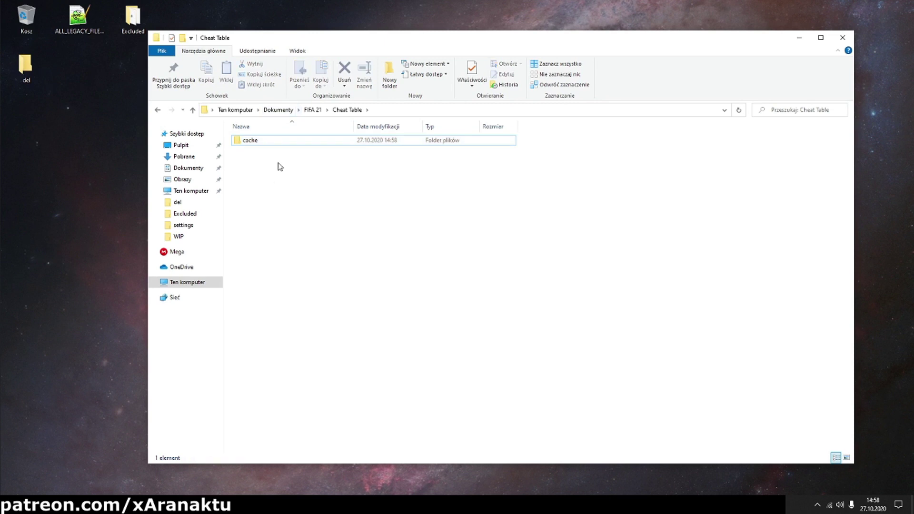
pyautogui.click(312, 109)
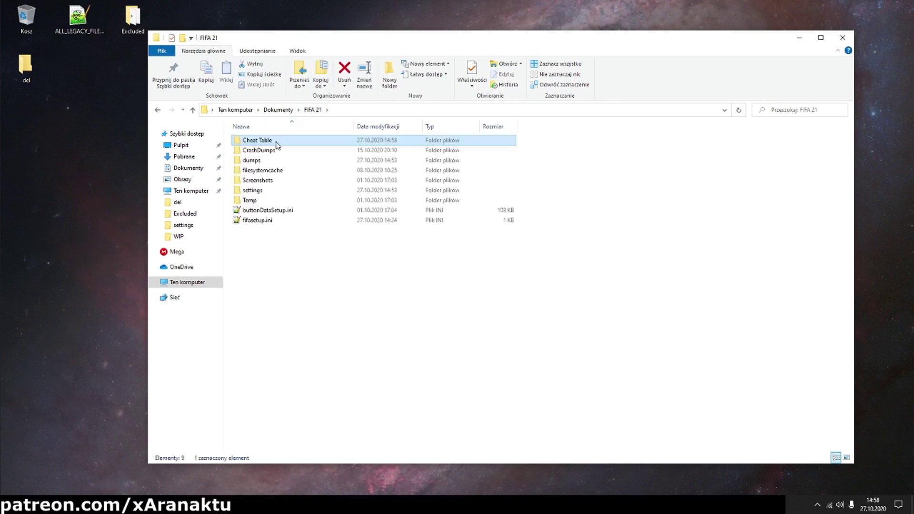
pyautogui.press('Delete')
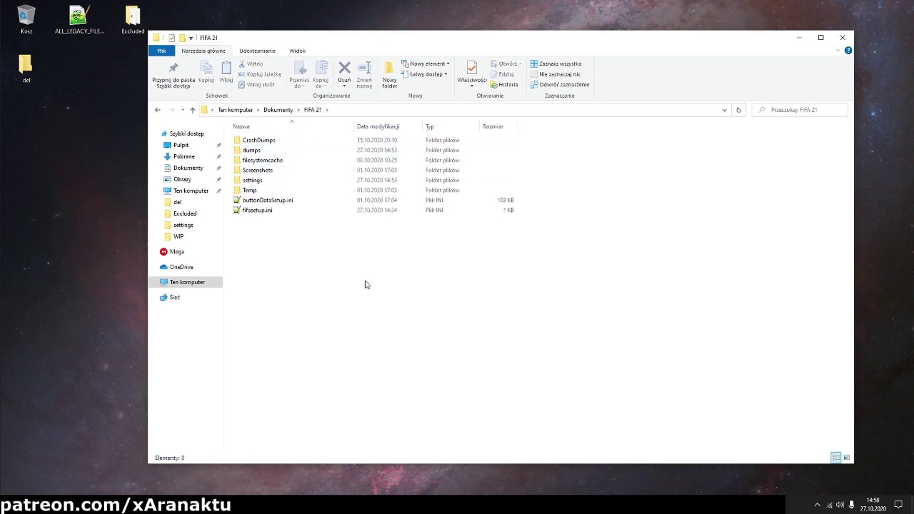